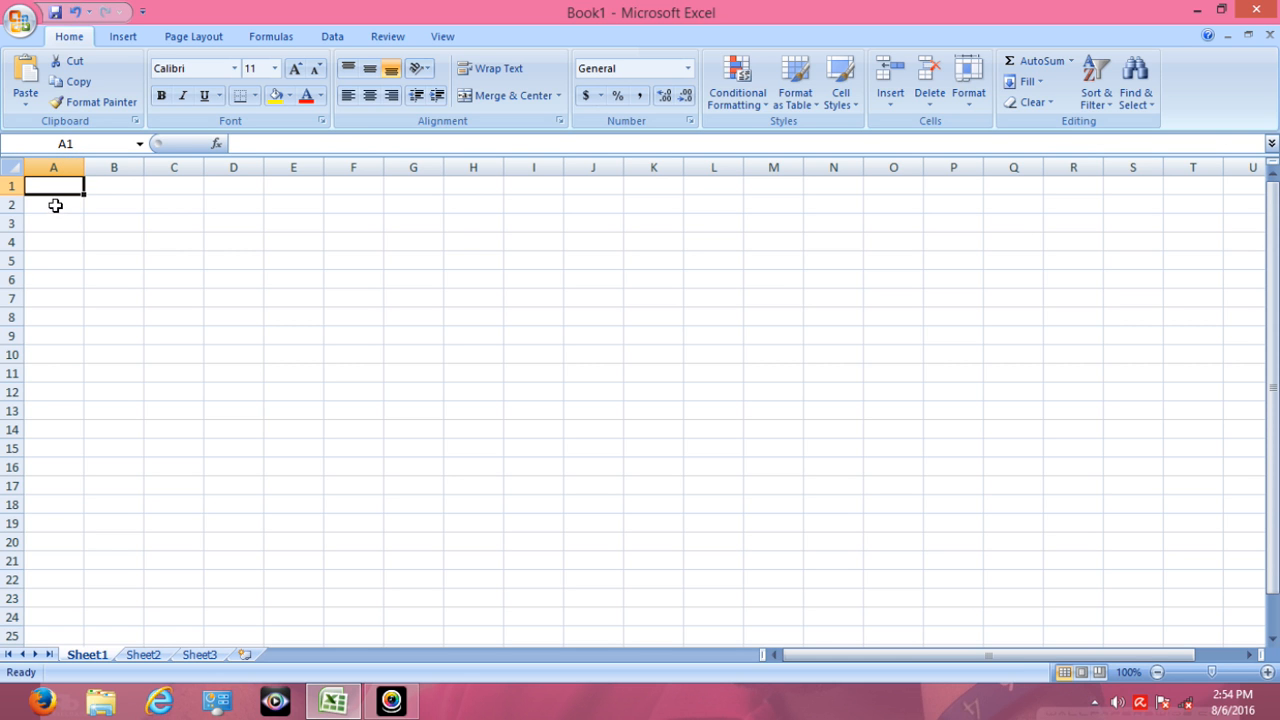
- Look at how single cells are addressed down column A to A6 and across row 1 to E1, ending on A1
click(54, 204)
click(50, 228)
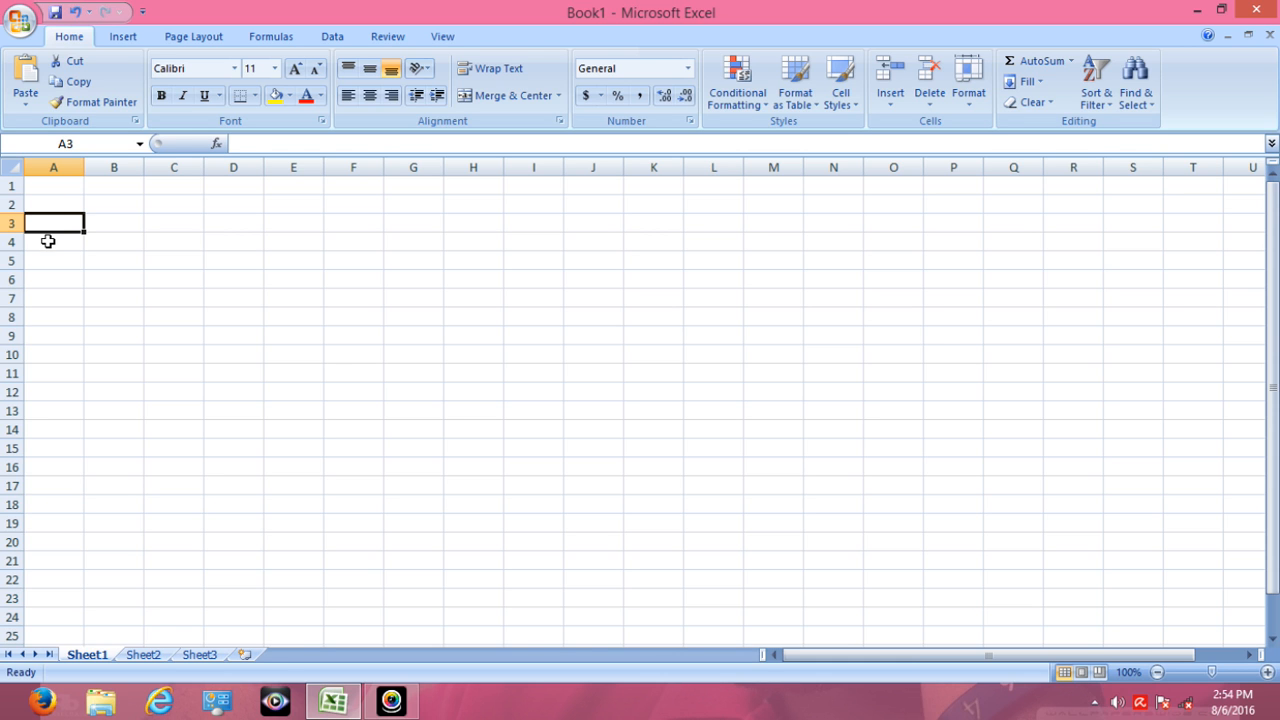
click(48, 241)
click(47, 264)
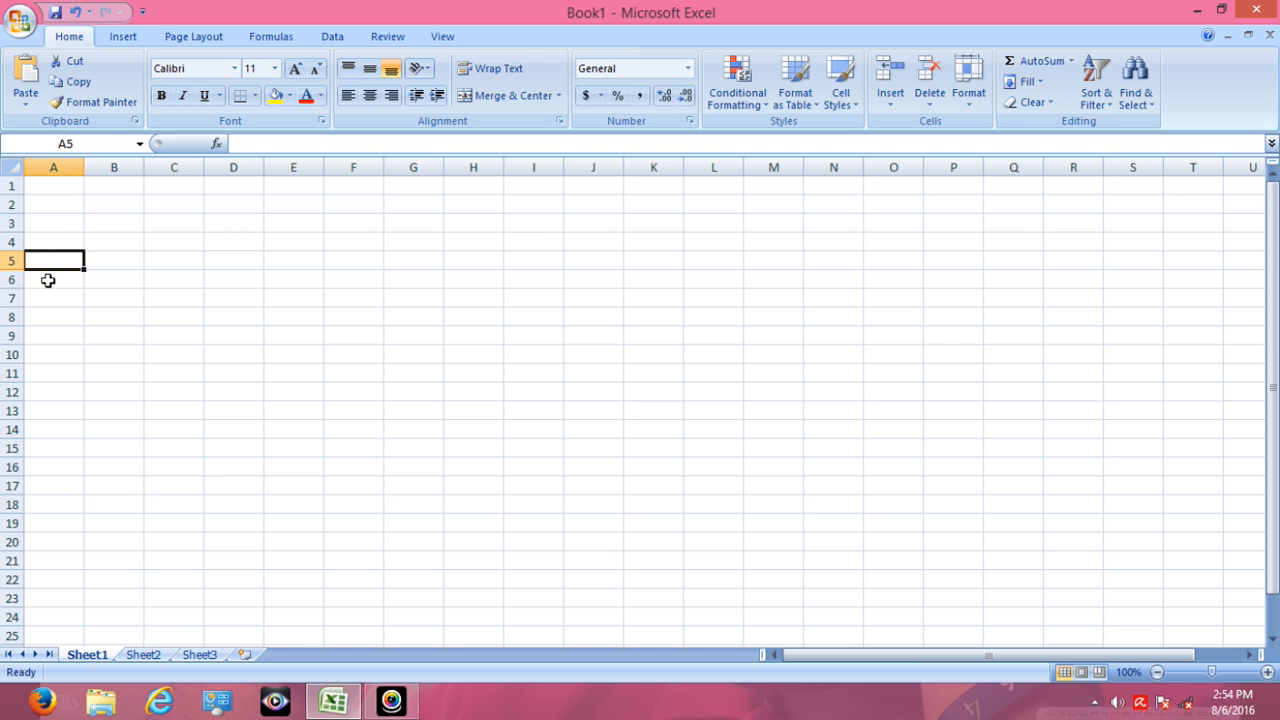
click(48, 283)
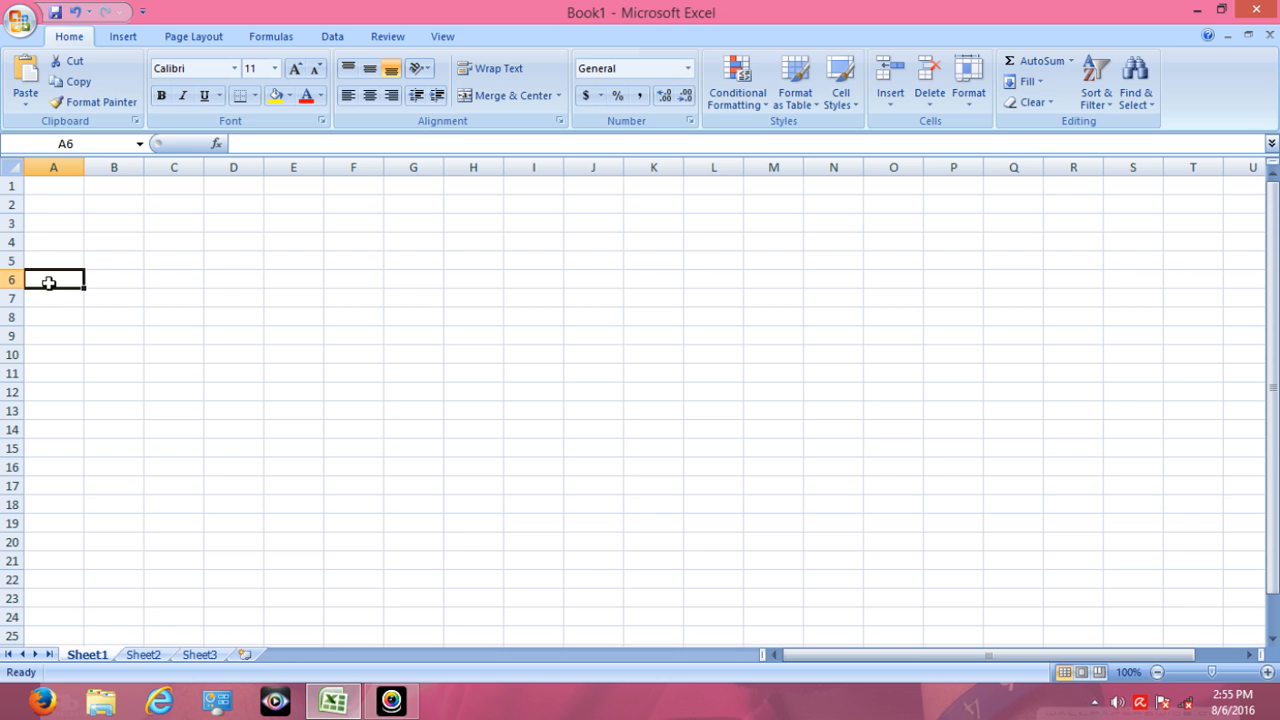
click(47, 188)
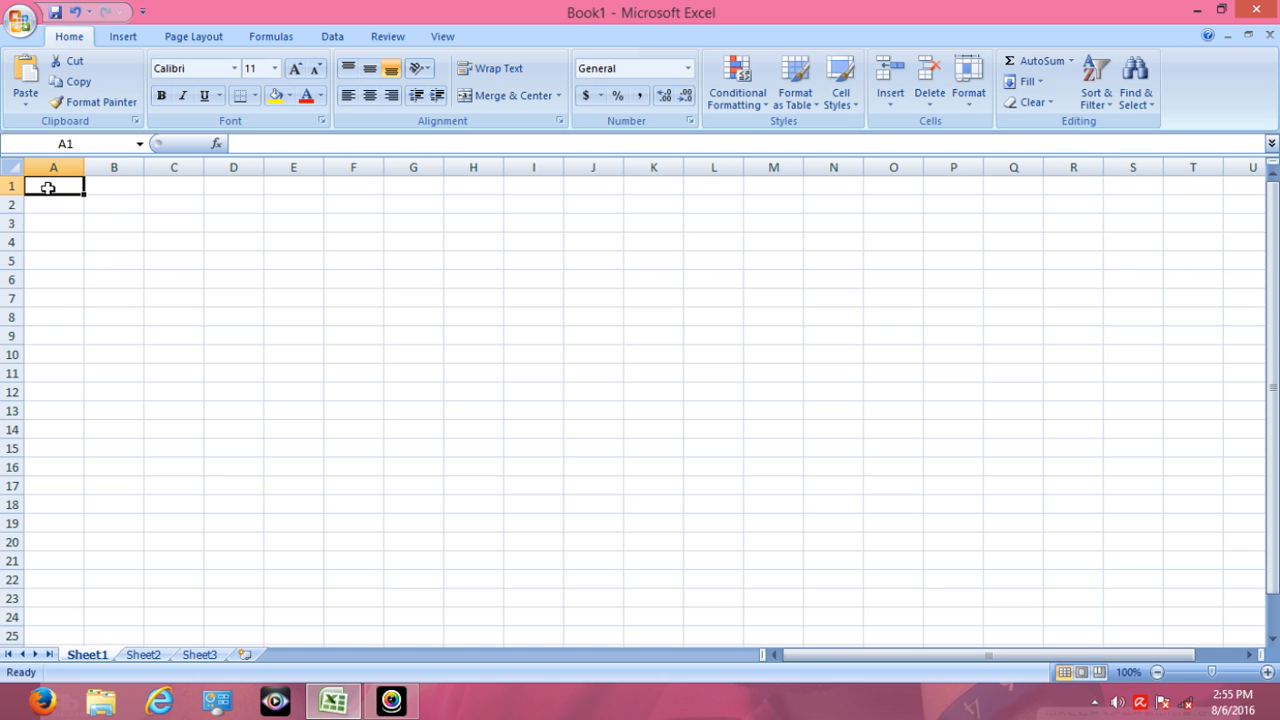
click(108, 188)
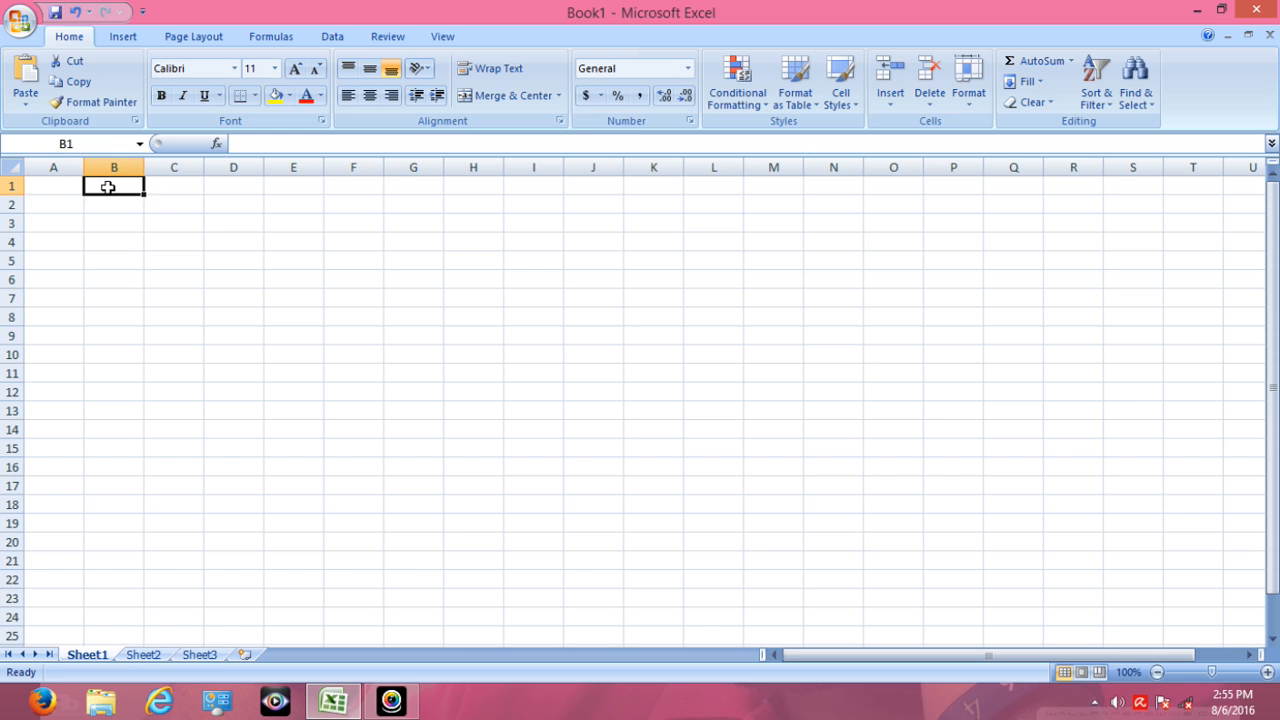
click(166, 188)
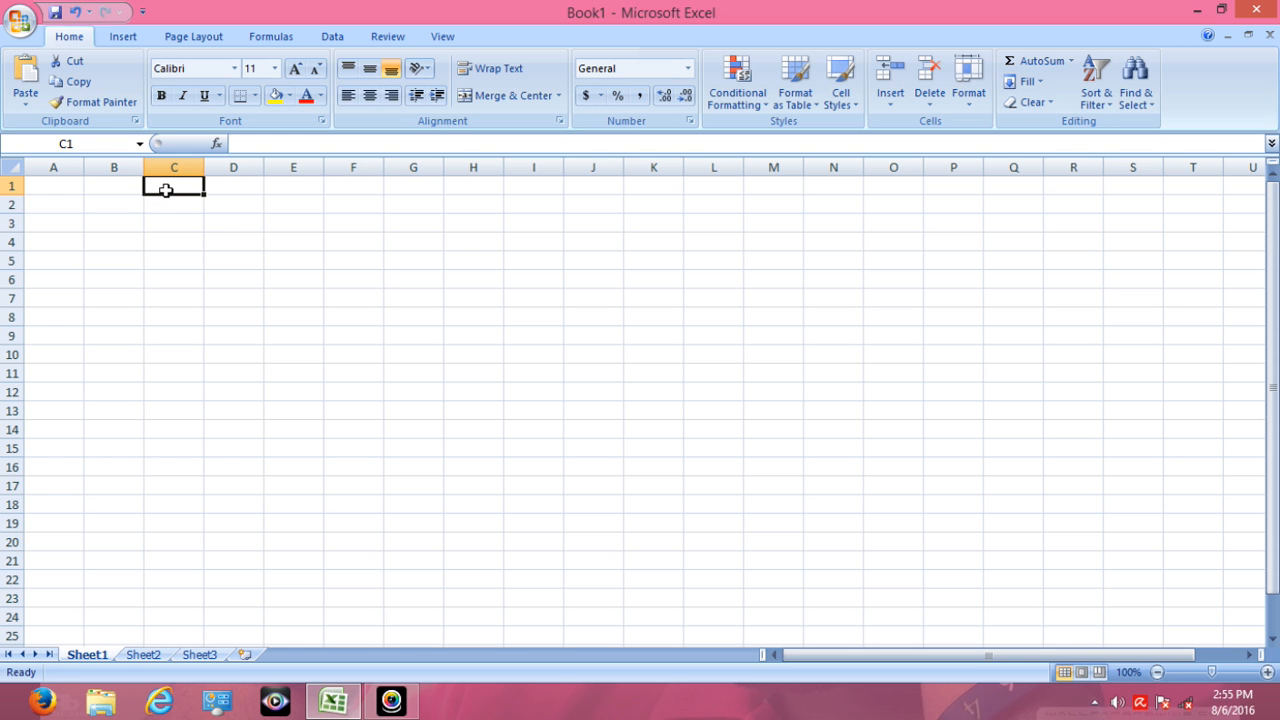
click(237, 187)
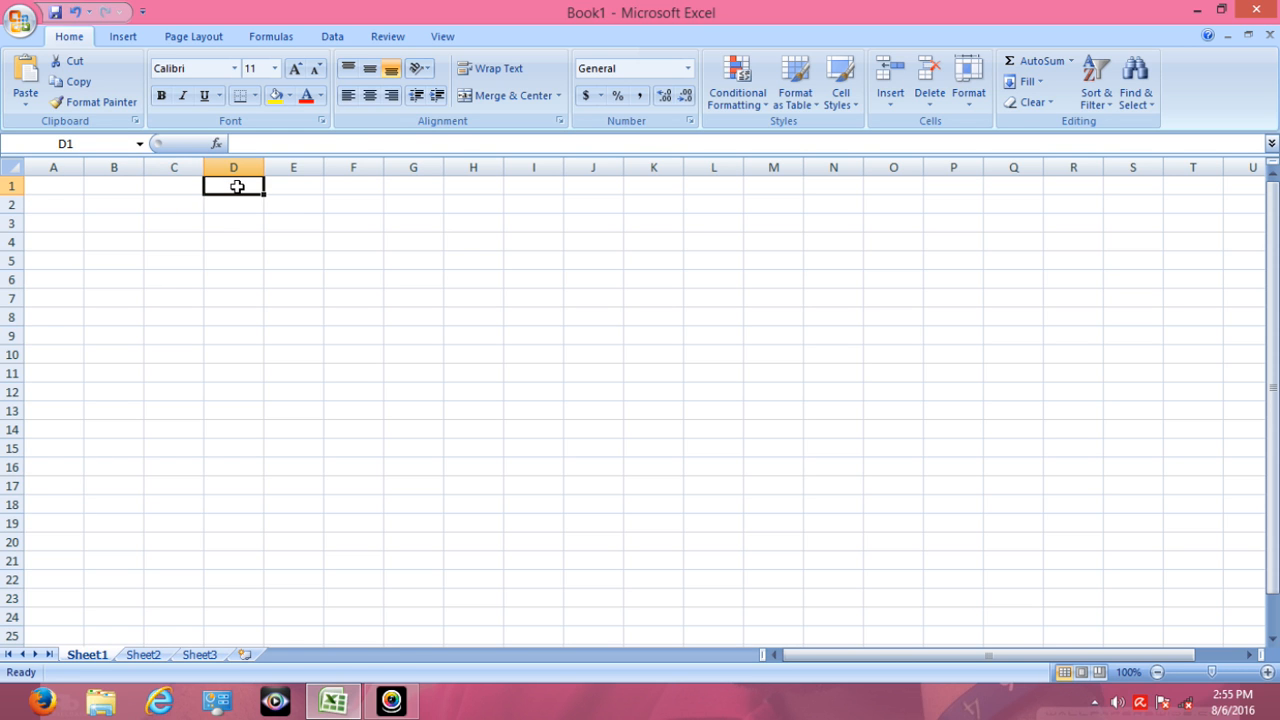
click(287, 188)
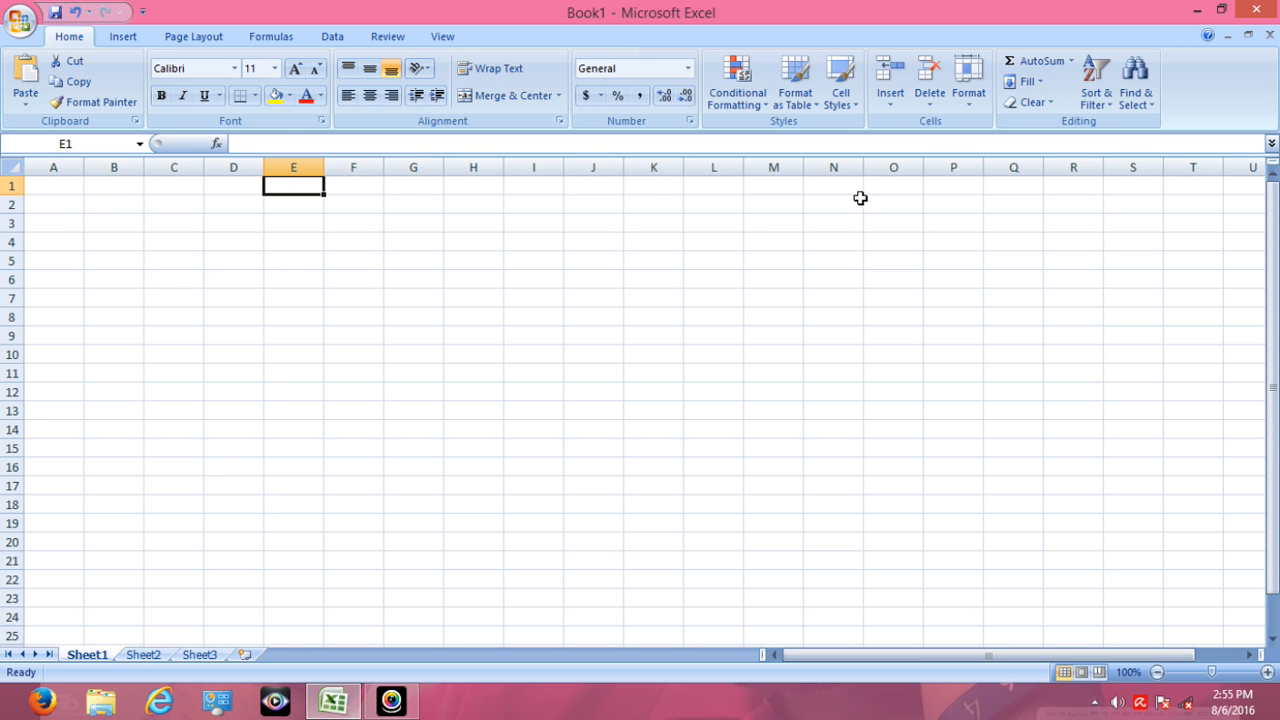
click(50, 187)
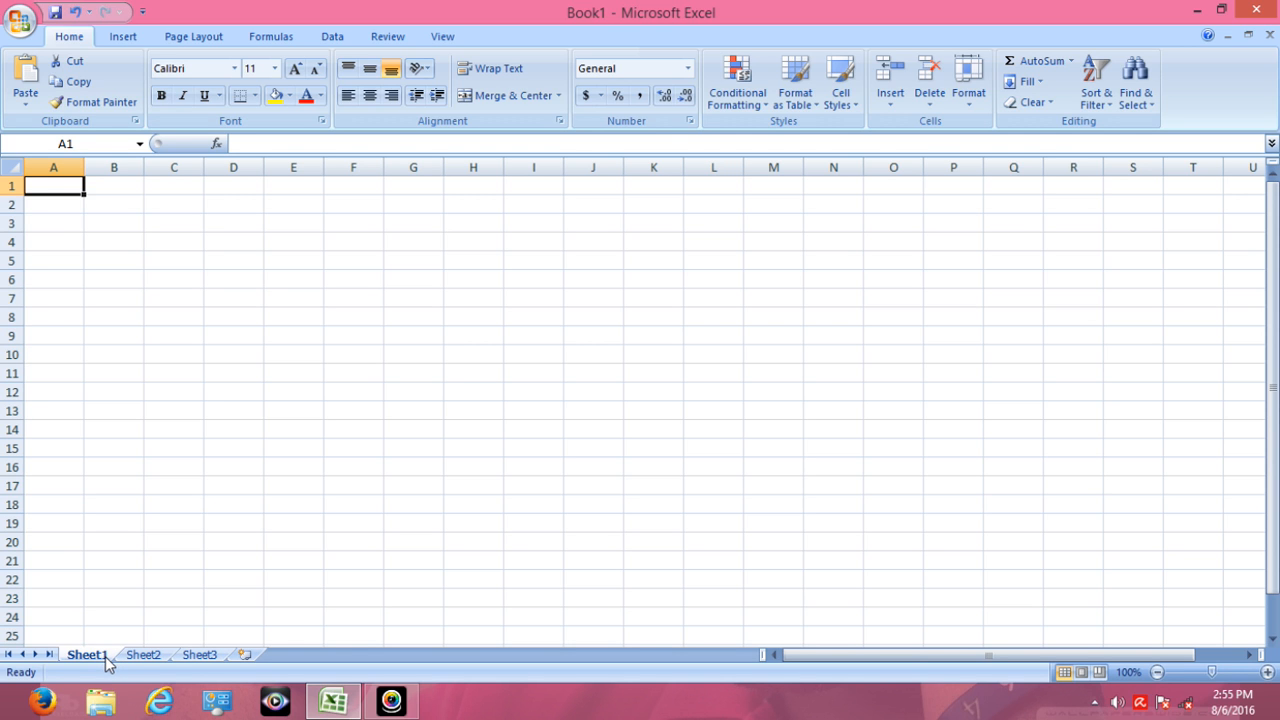
- View the Sheet2 and Sheet3 worksheets, and return to Sheet1
click(140, 657)
click(195, 656)
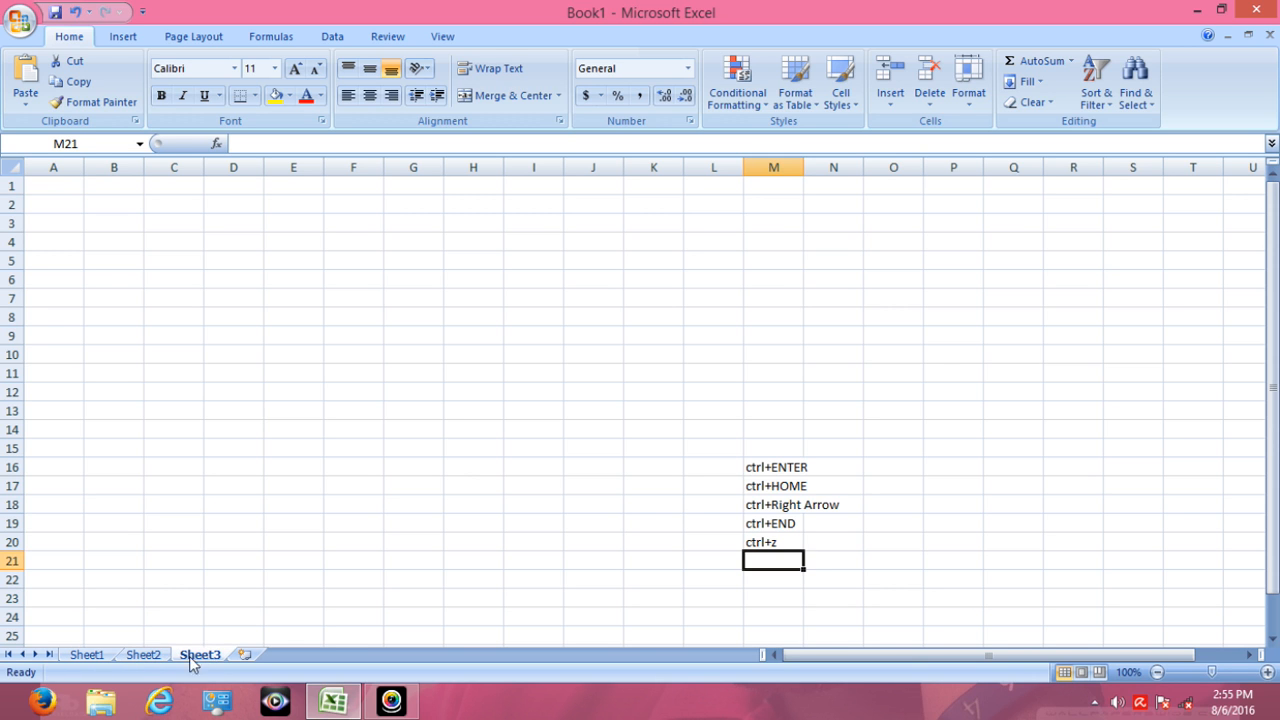
click(88, 655)
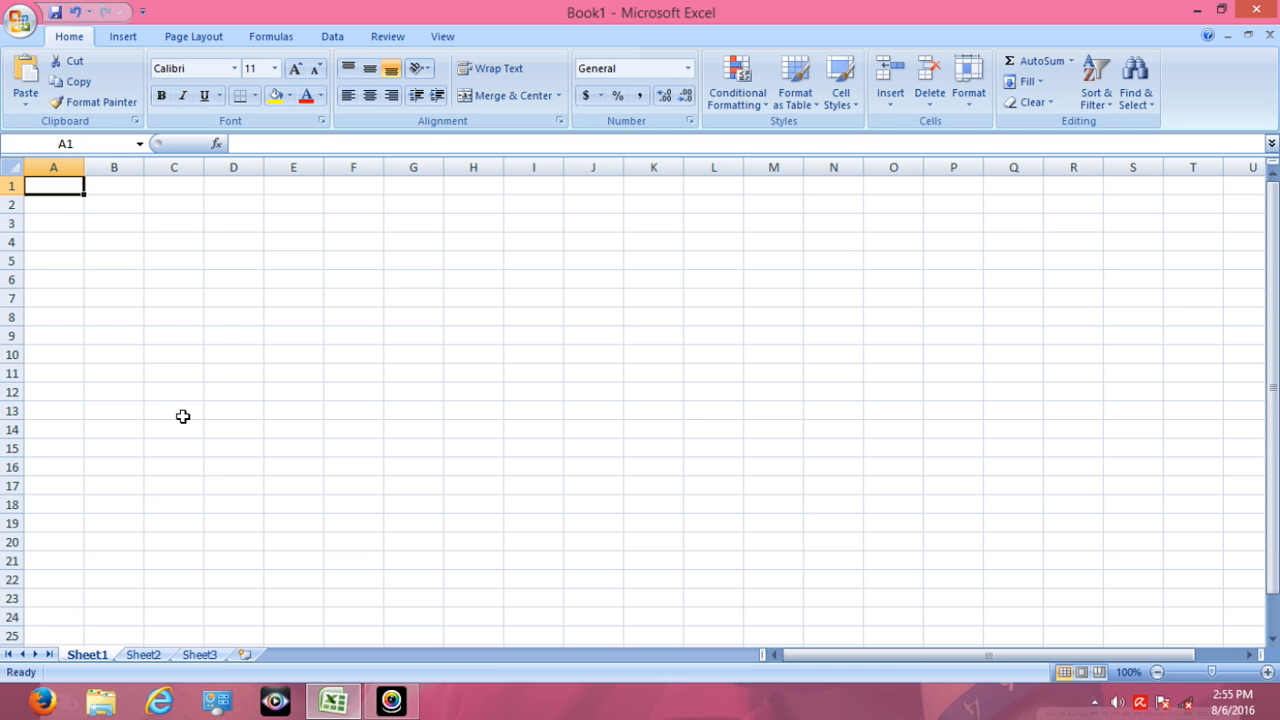
- Enter the text "Microsoft Excel" in cell A1
click(51, 188)
text(Mi)
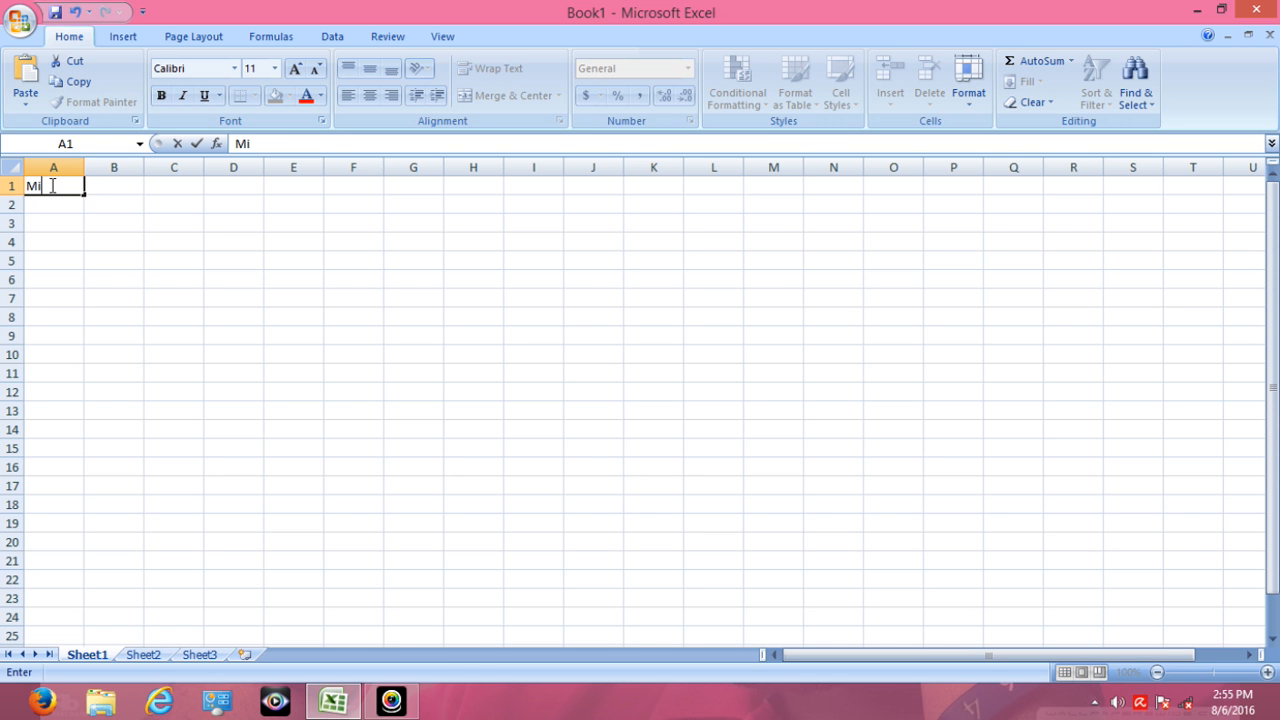
text(crosoft Excel)
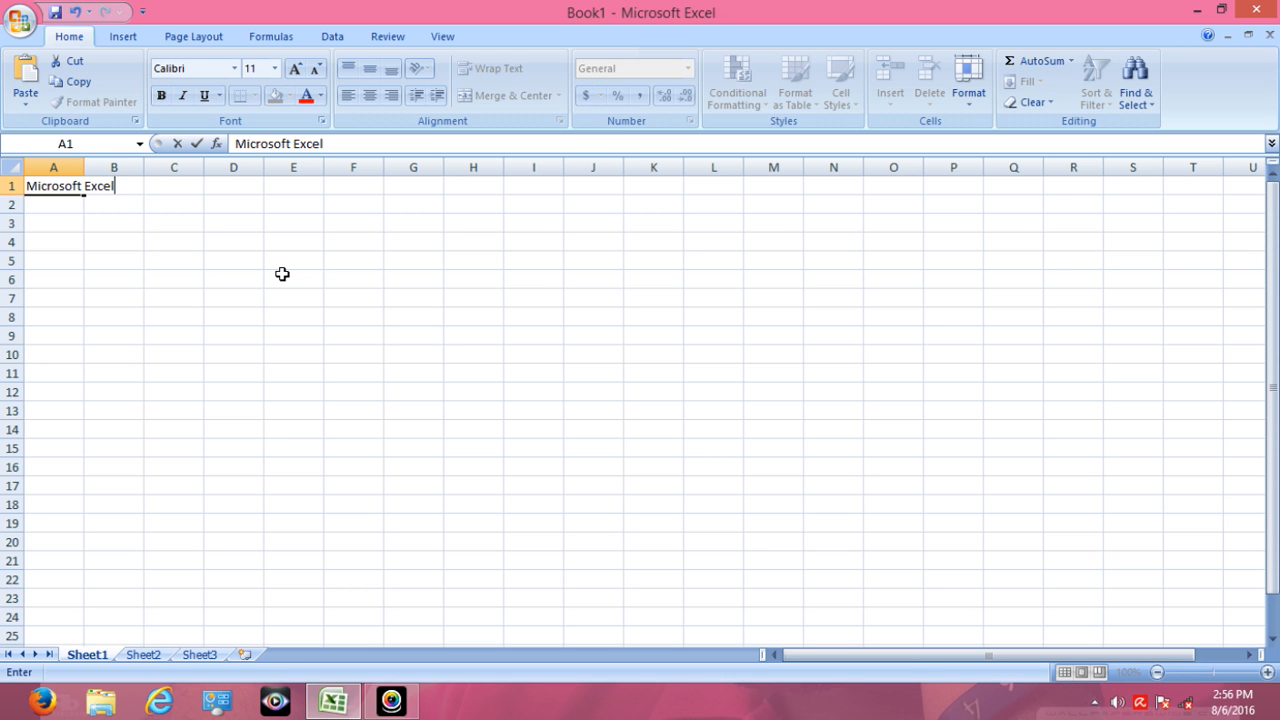
key(Return)
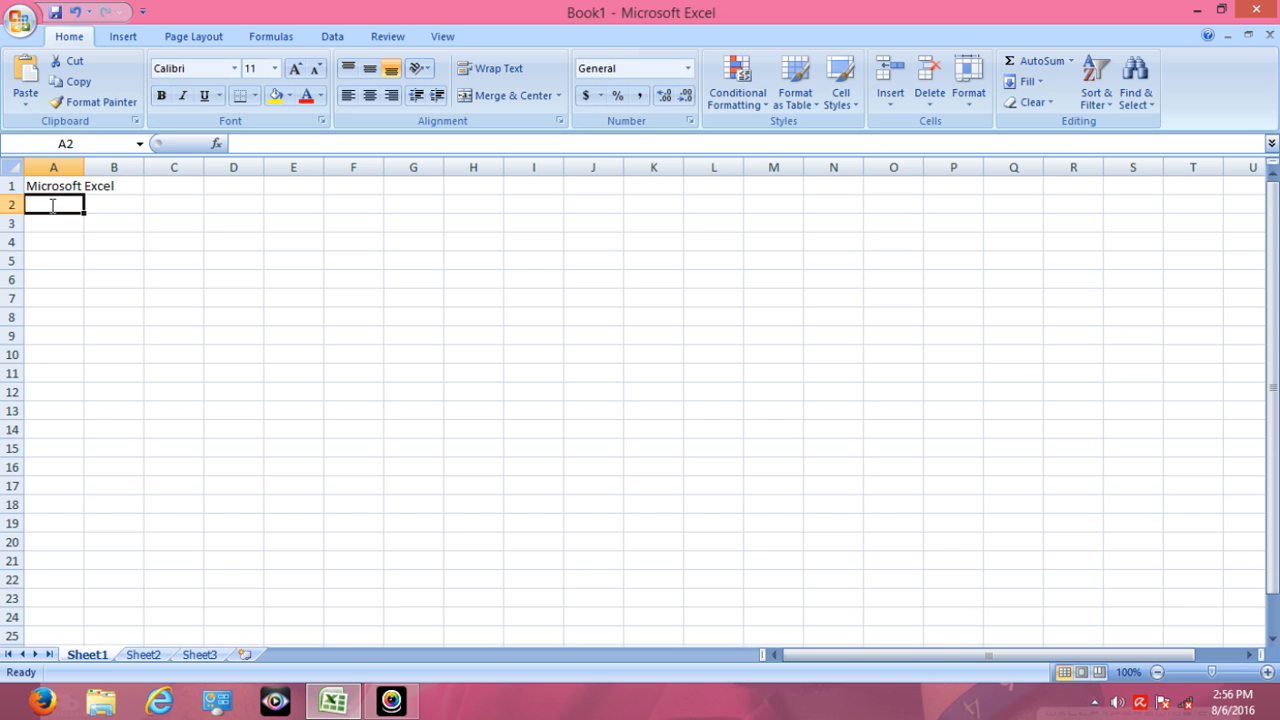
- Enter the sentence "I Just Bought some pizza" in cell A2
text(I)
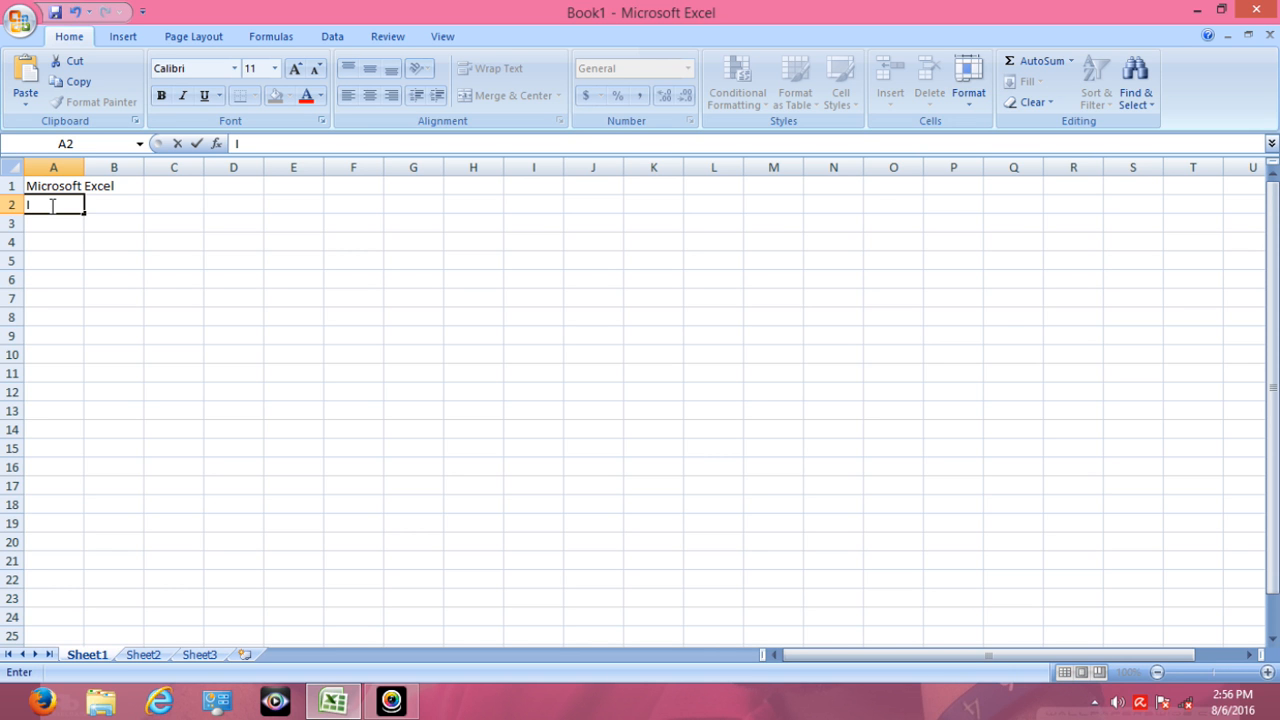
text( Just Bought )
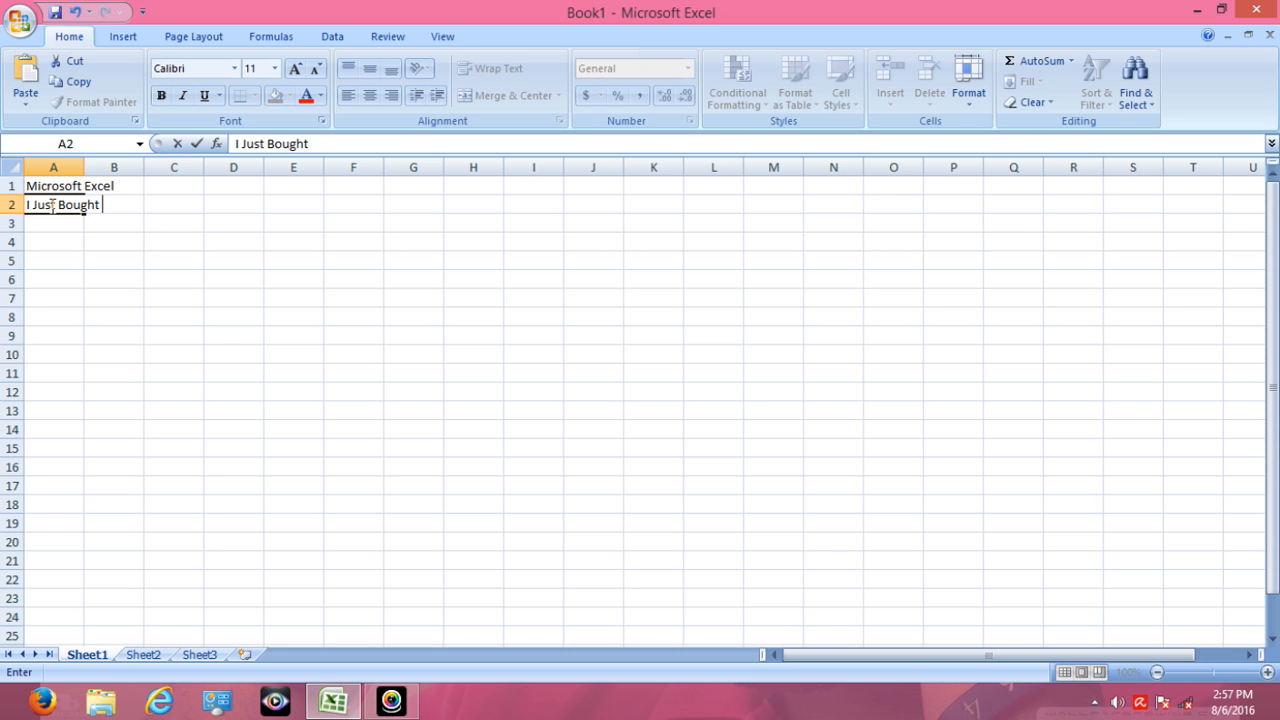
text(some pizza)
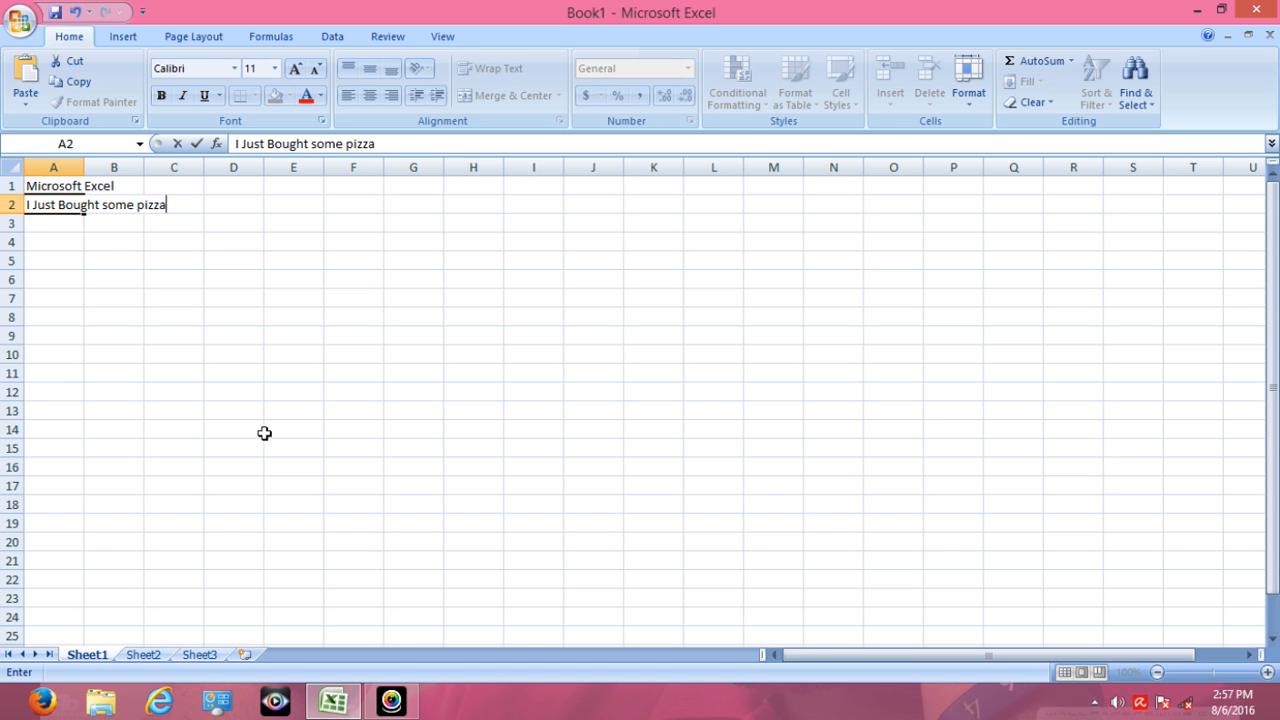
key(Return)
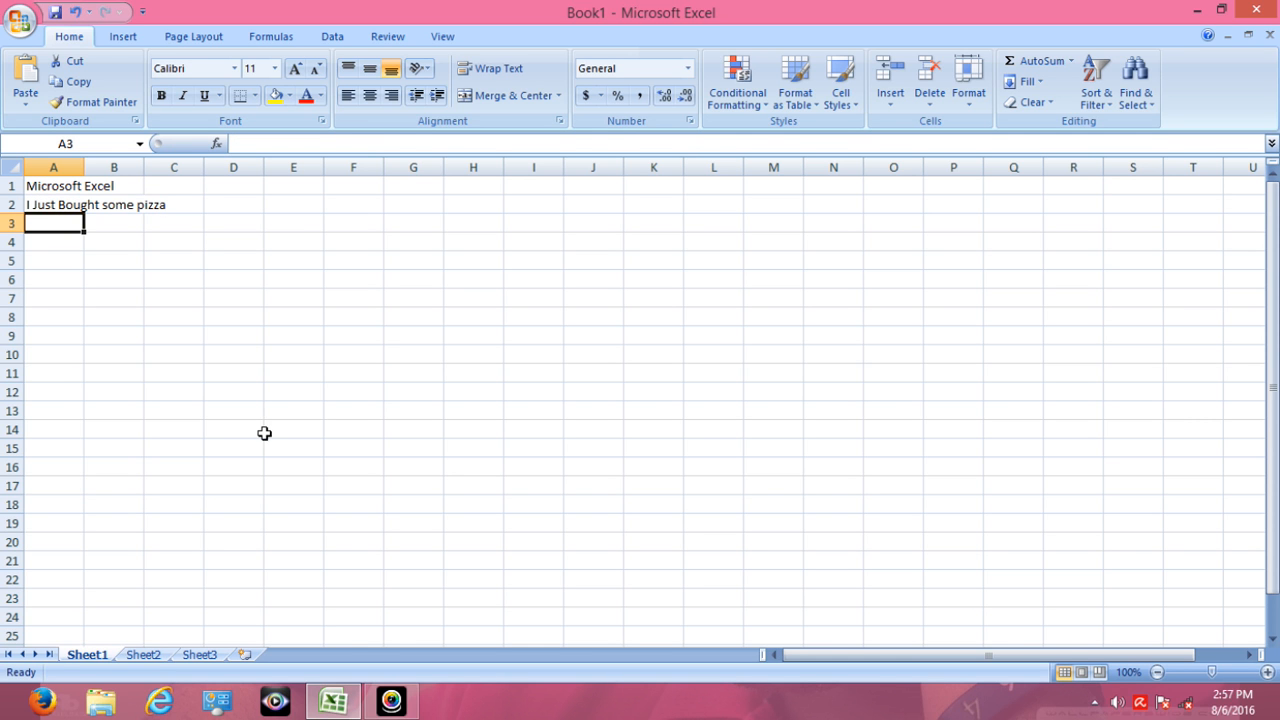
- Start a list of months in column A with January in A6 and February in A7
click(54, 263)
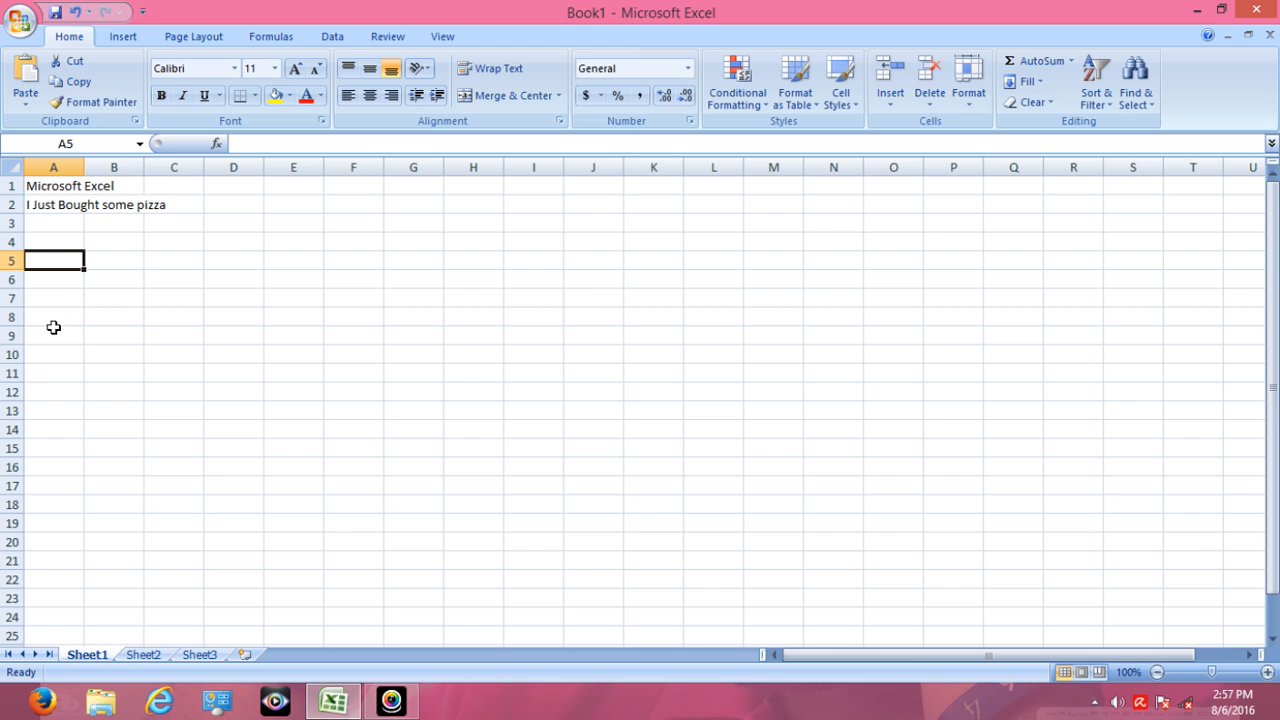
click(47, 281)
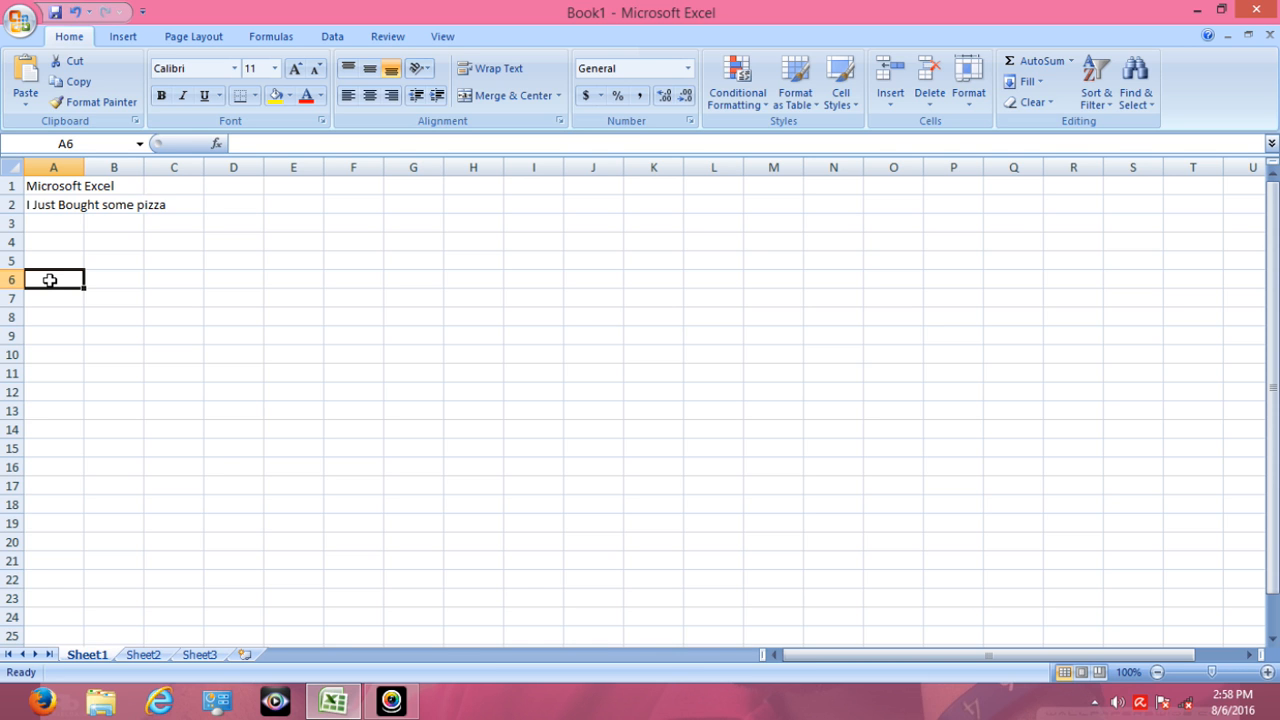
text(Ja)
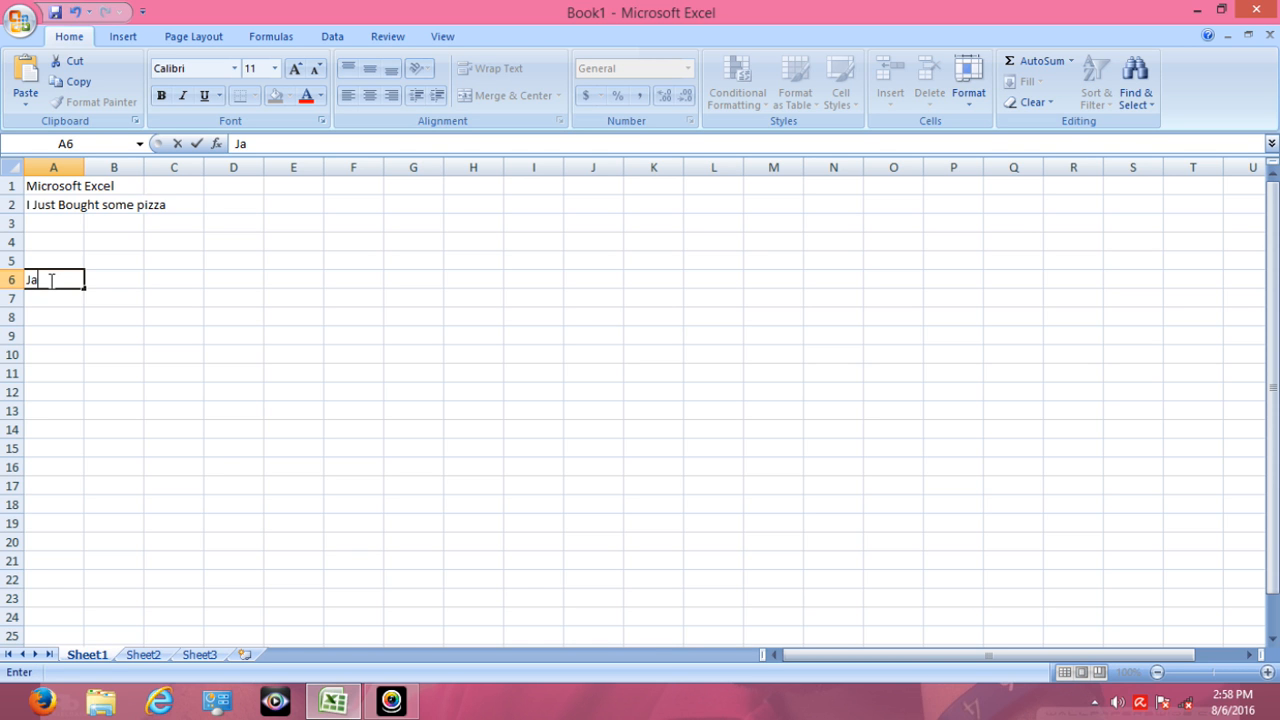
text(nuary)
key(Return)
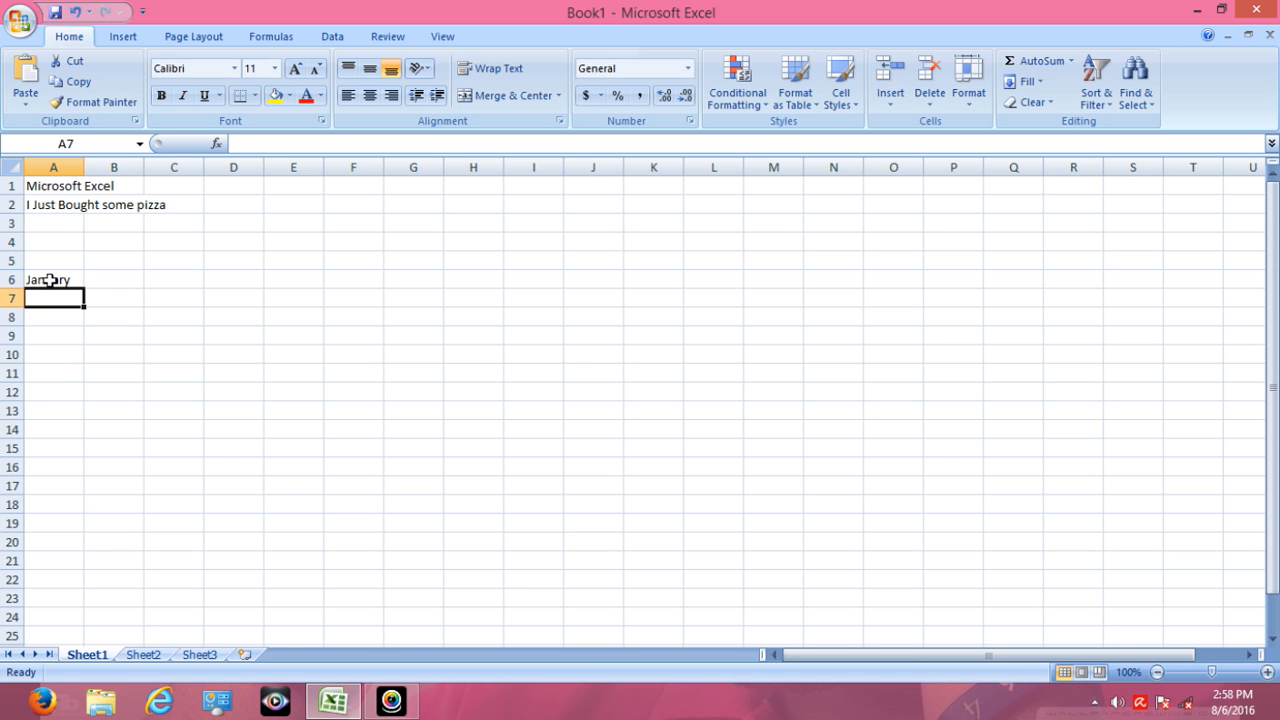
text(February)
key(Return)
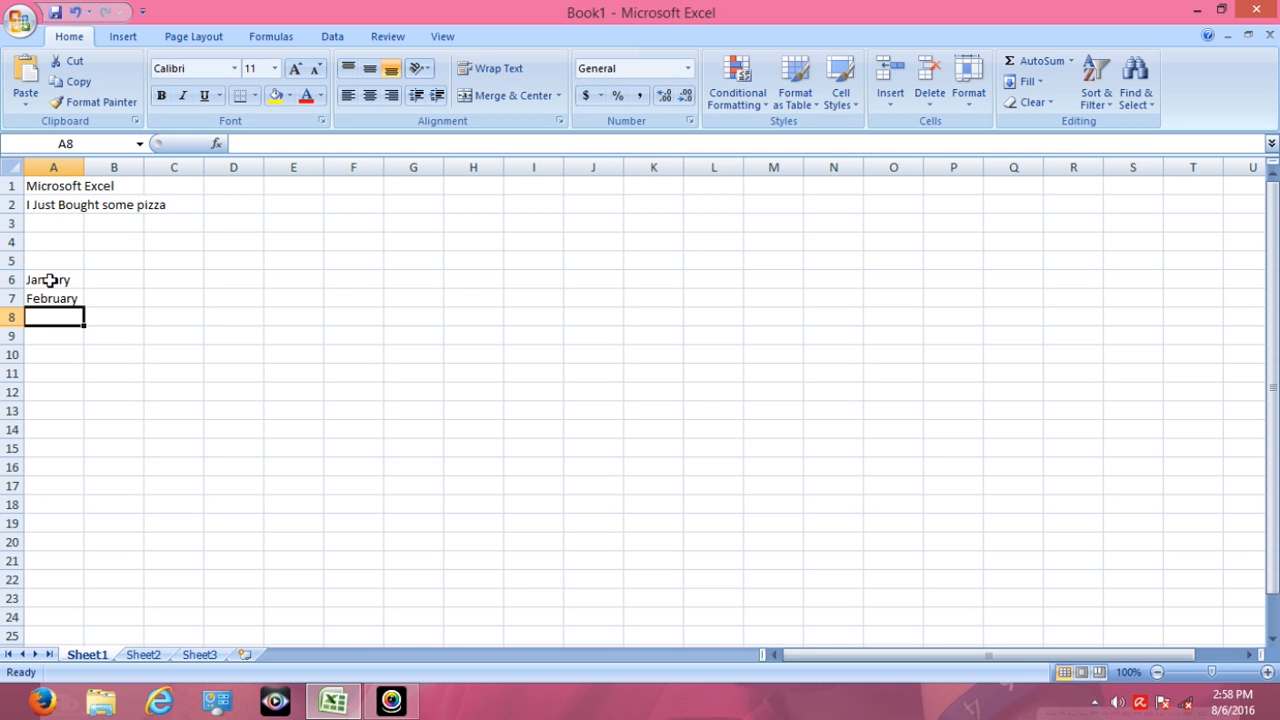
- Continue the month list with March in A8, April in A9 and May in A10
text(March)
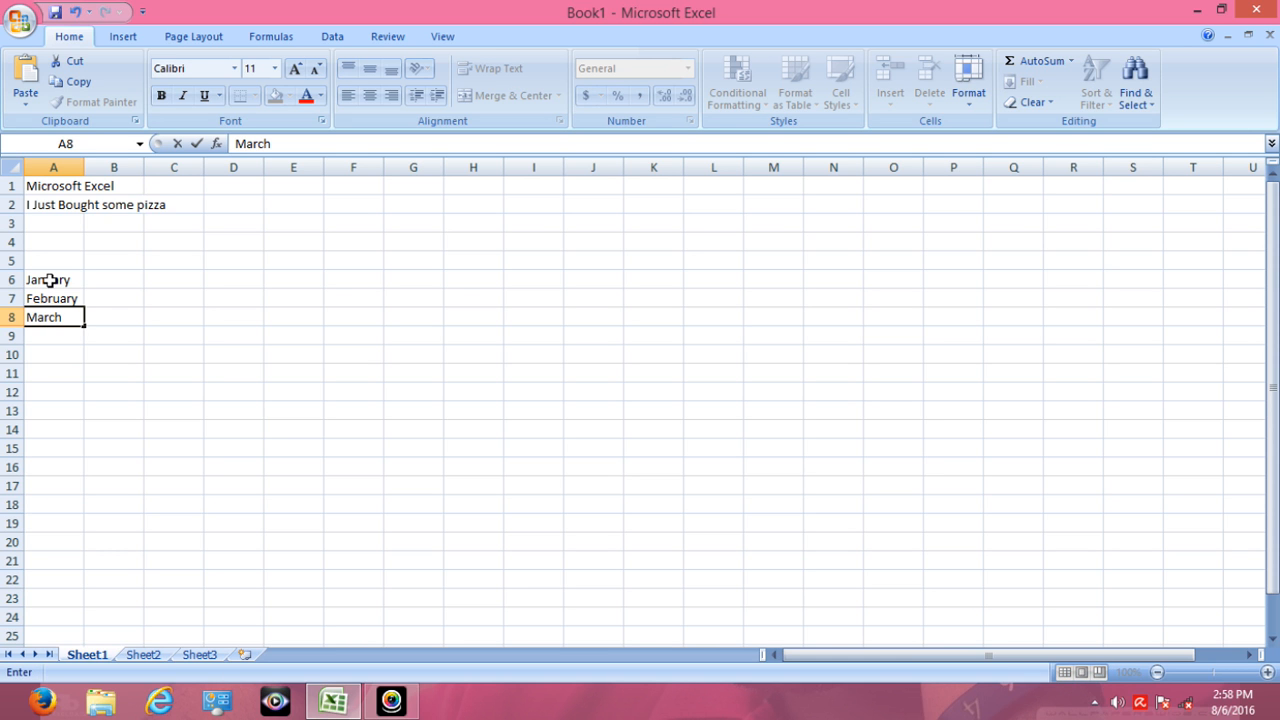
key(Return)
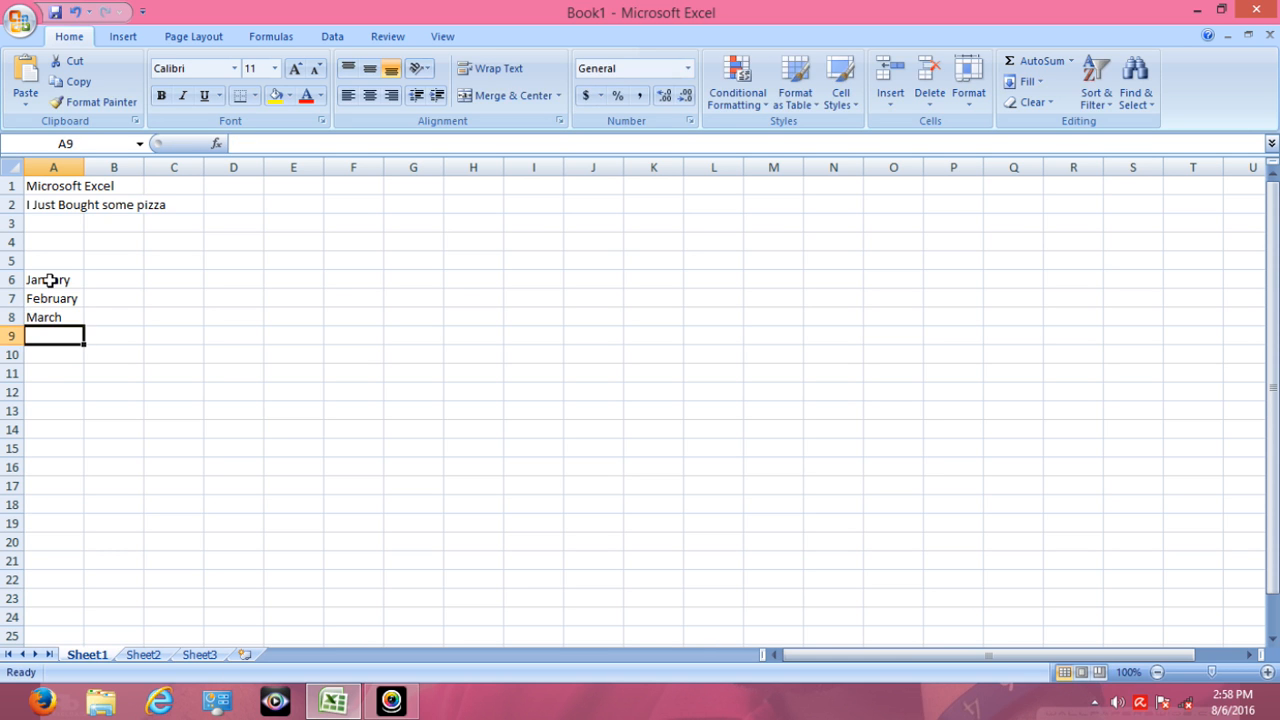
text(A)
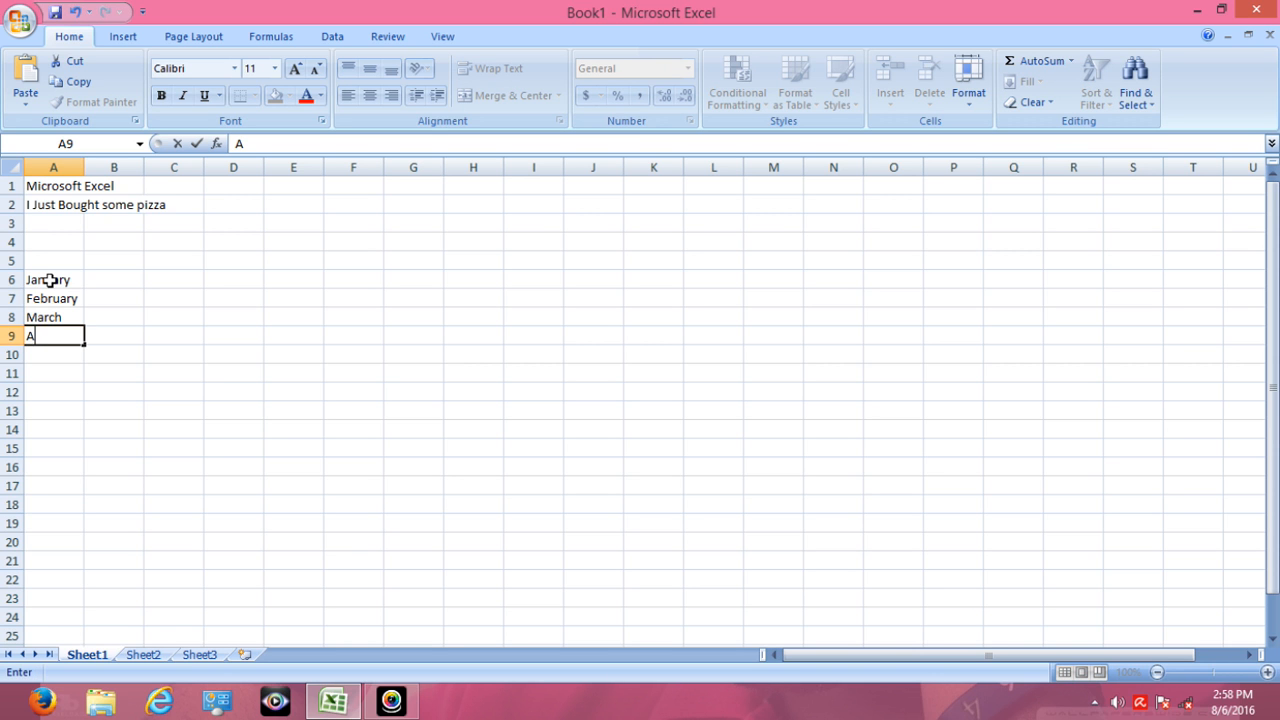
text(pril)
key(Return)
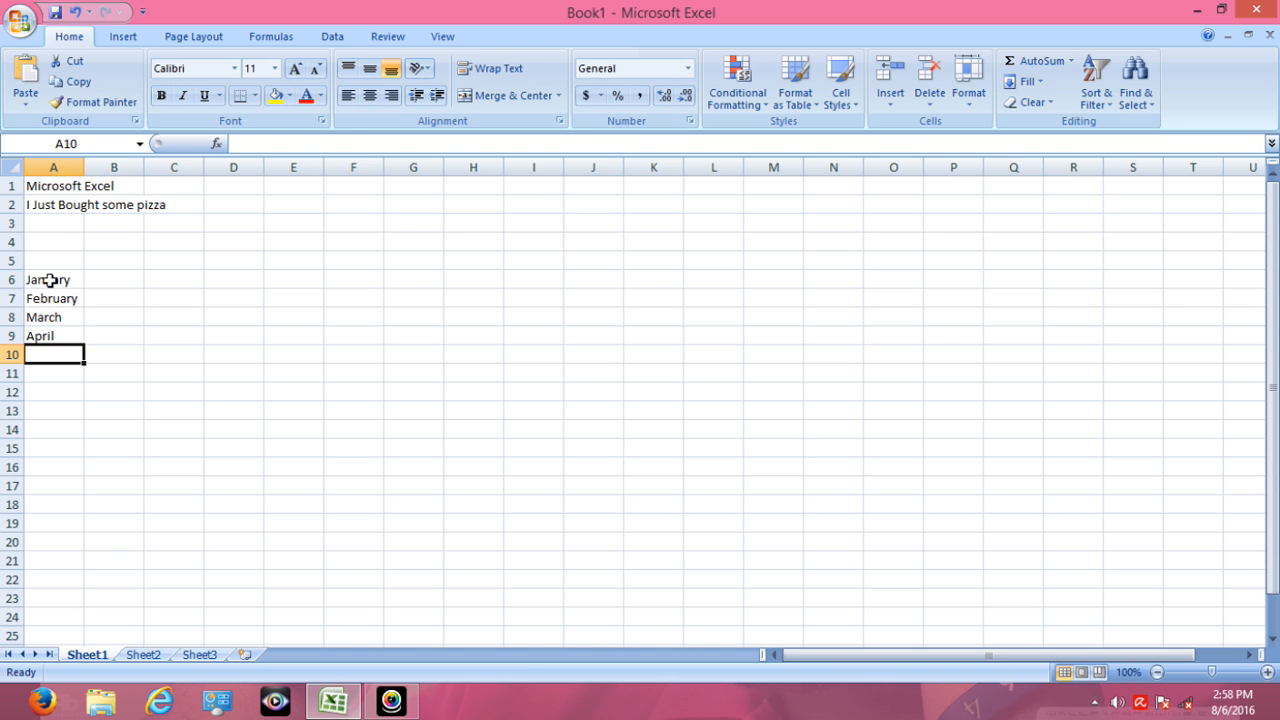
text(Ma)
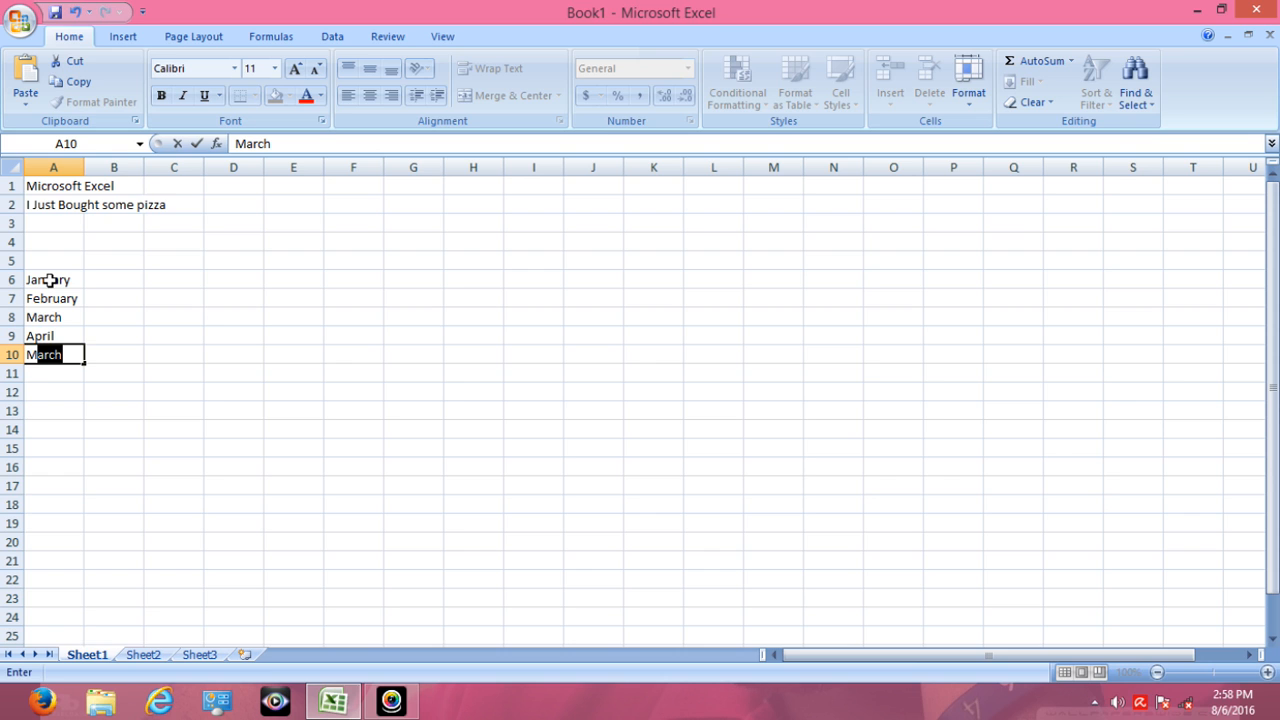
text(y)
key(Tab)
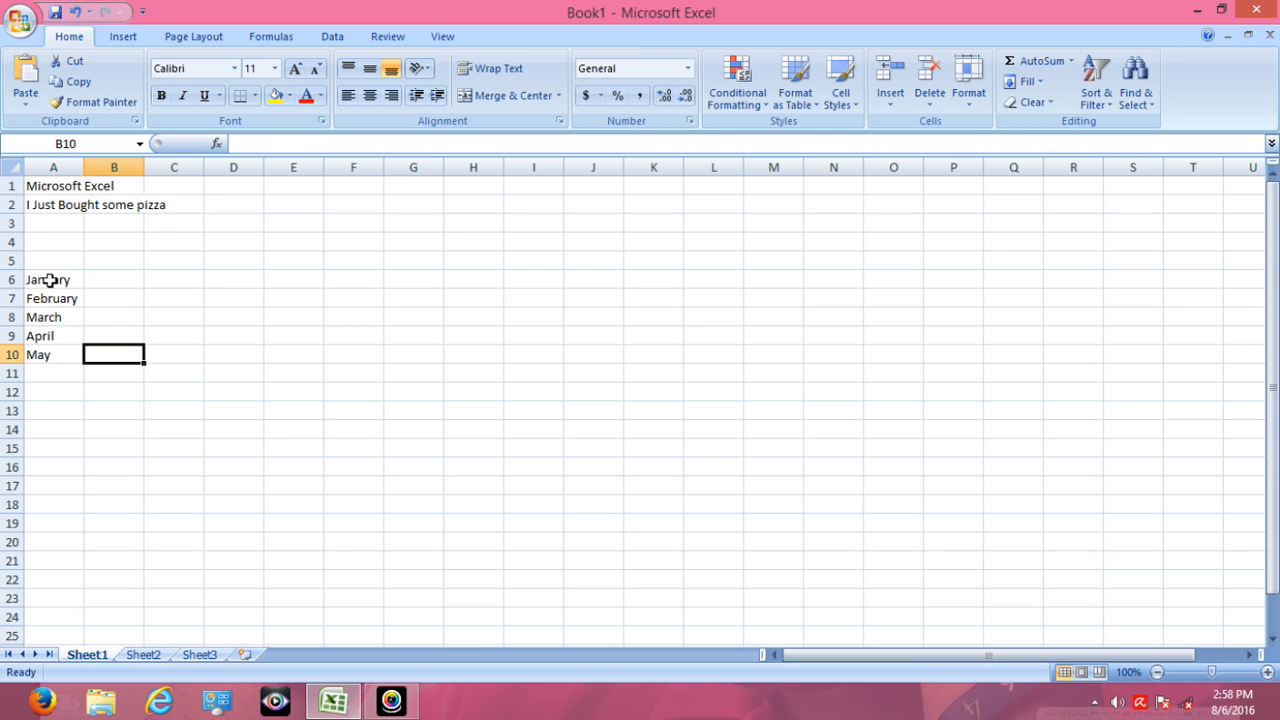
- Add June in A11 and July in A12 to the month list
key(Left)
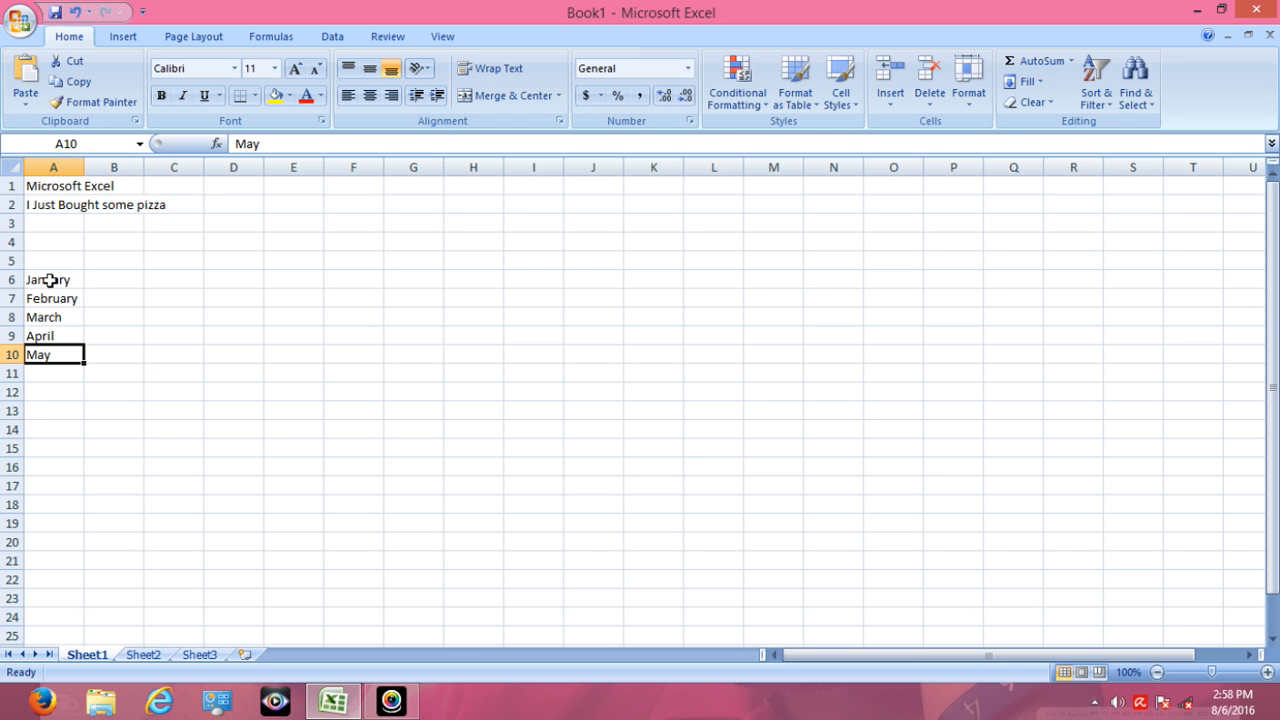
key(Down)
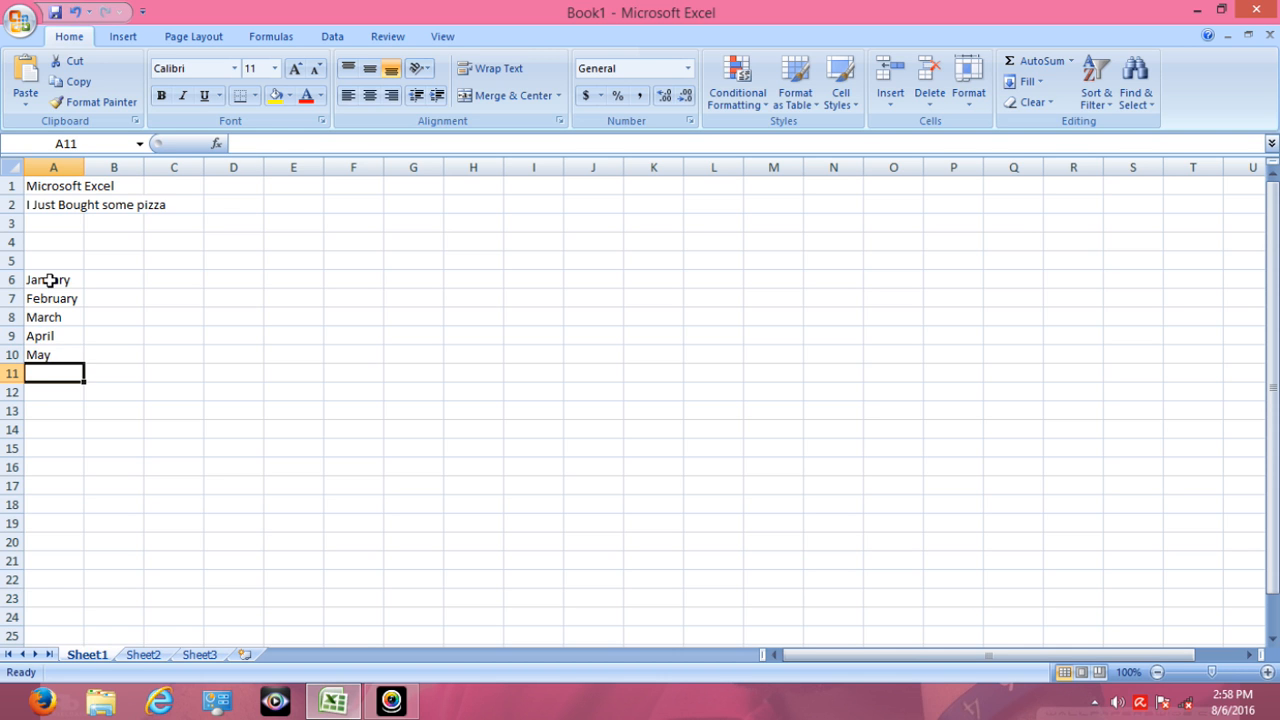
text(Ju)
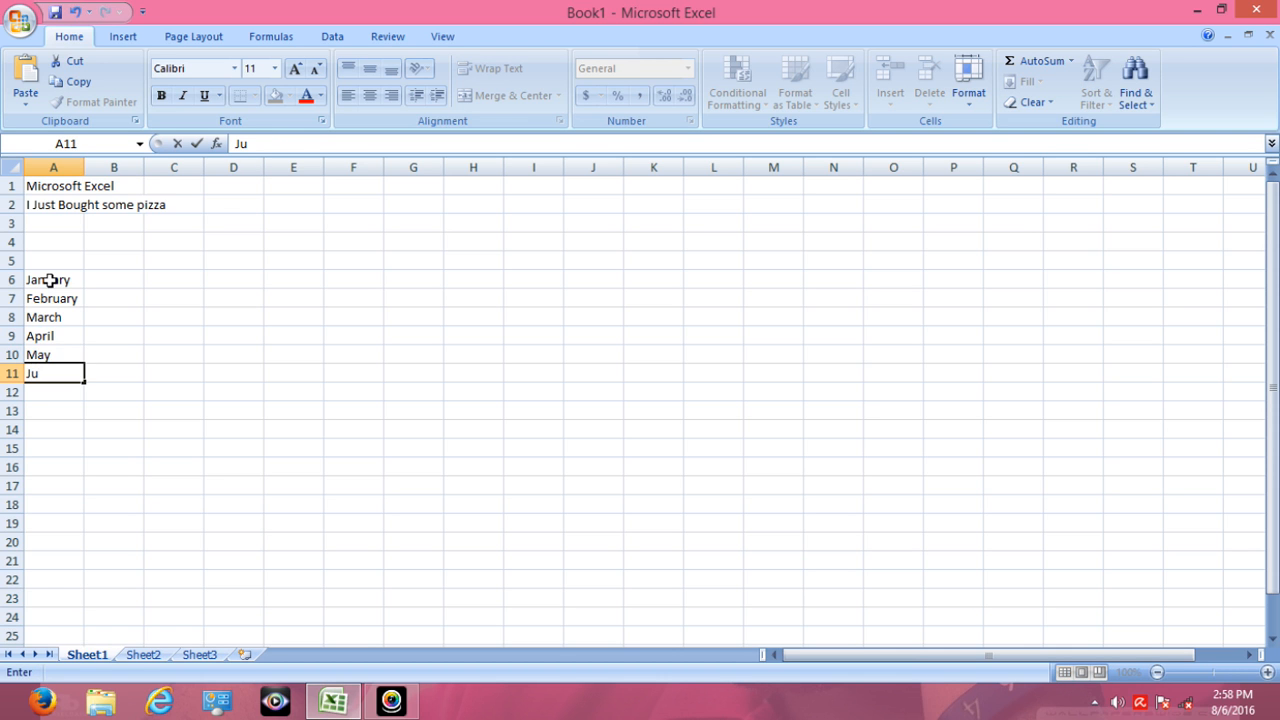
text(ne)
key(Return)
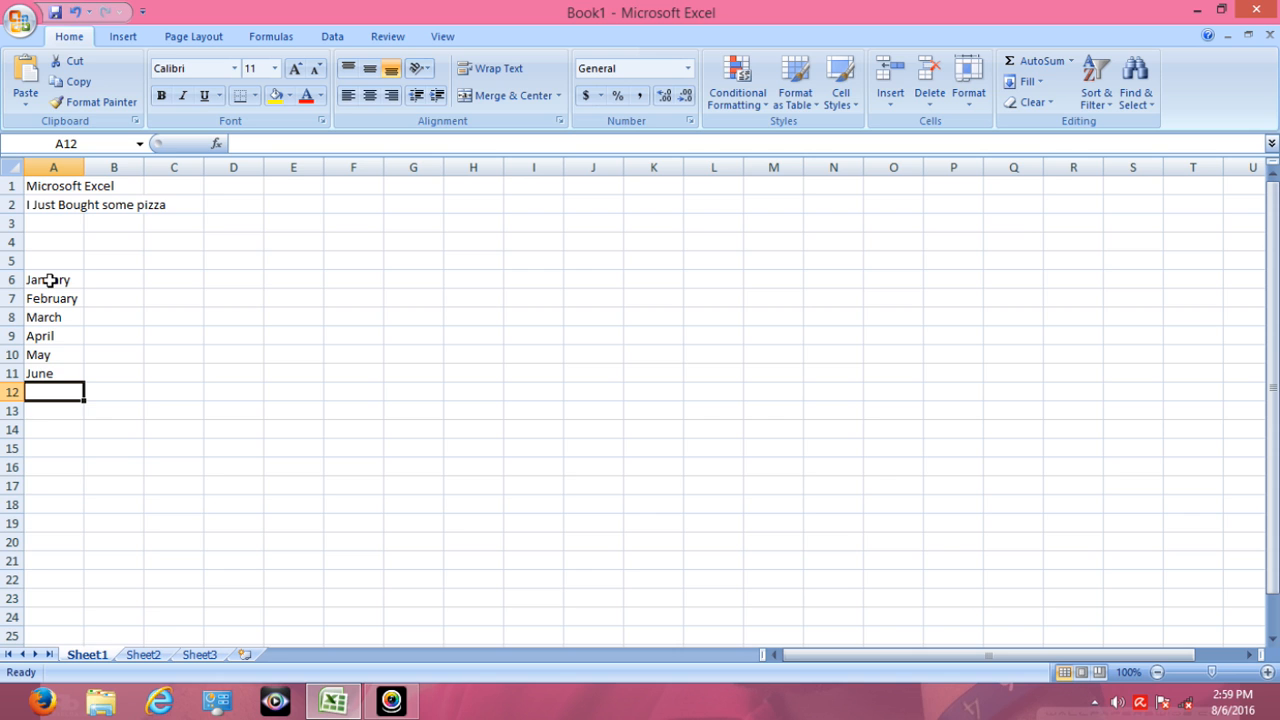
text(July)
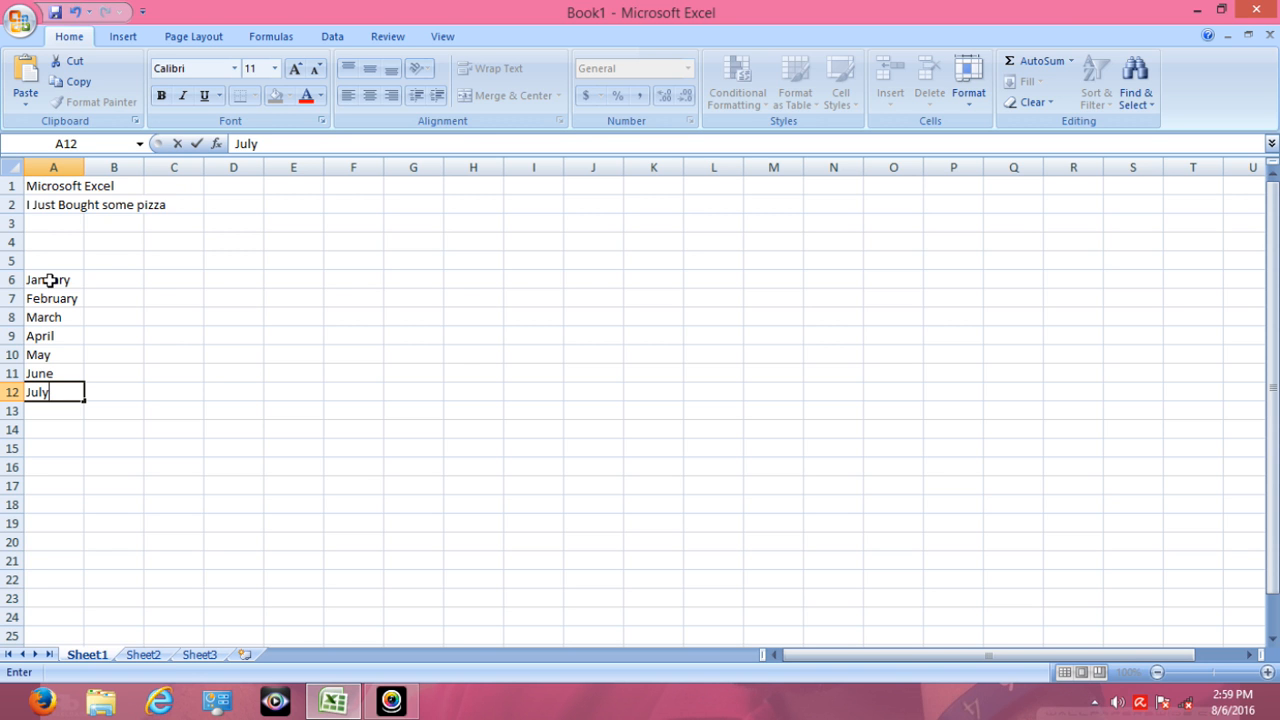
key(Tab)
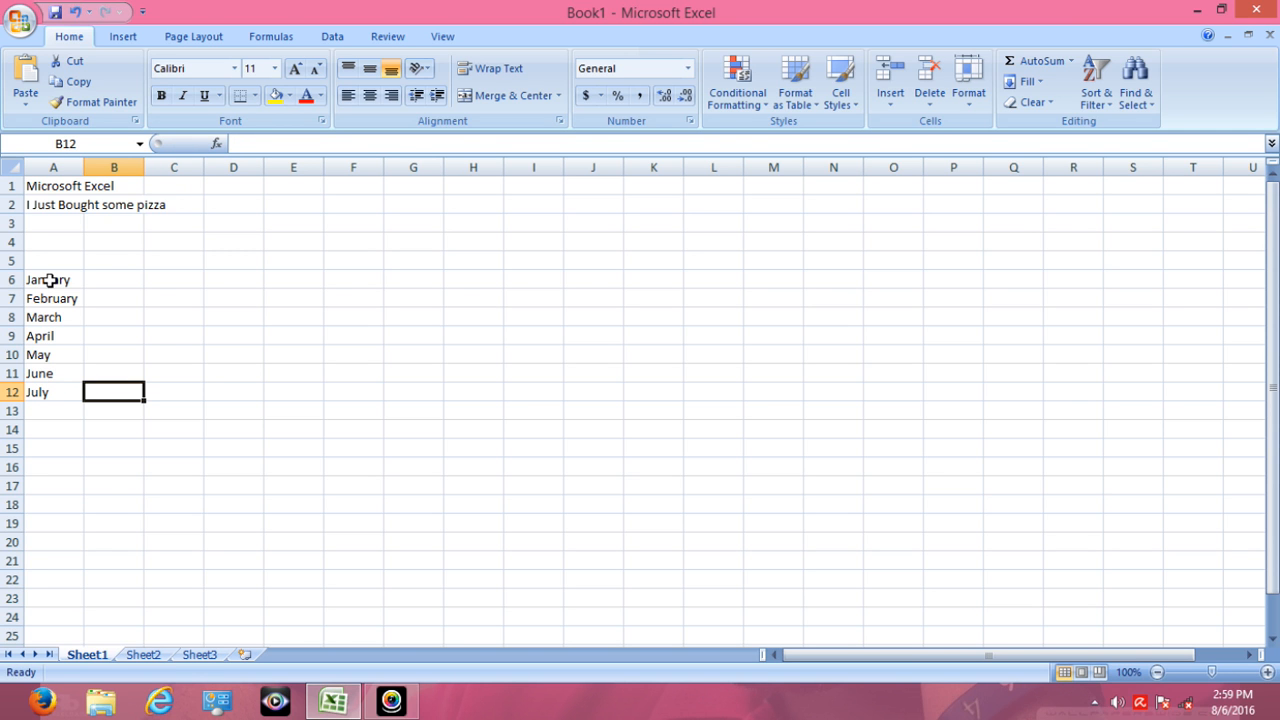
- Add August in cell A13 to the month list, keeping that cell selected
key(Left)
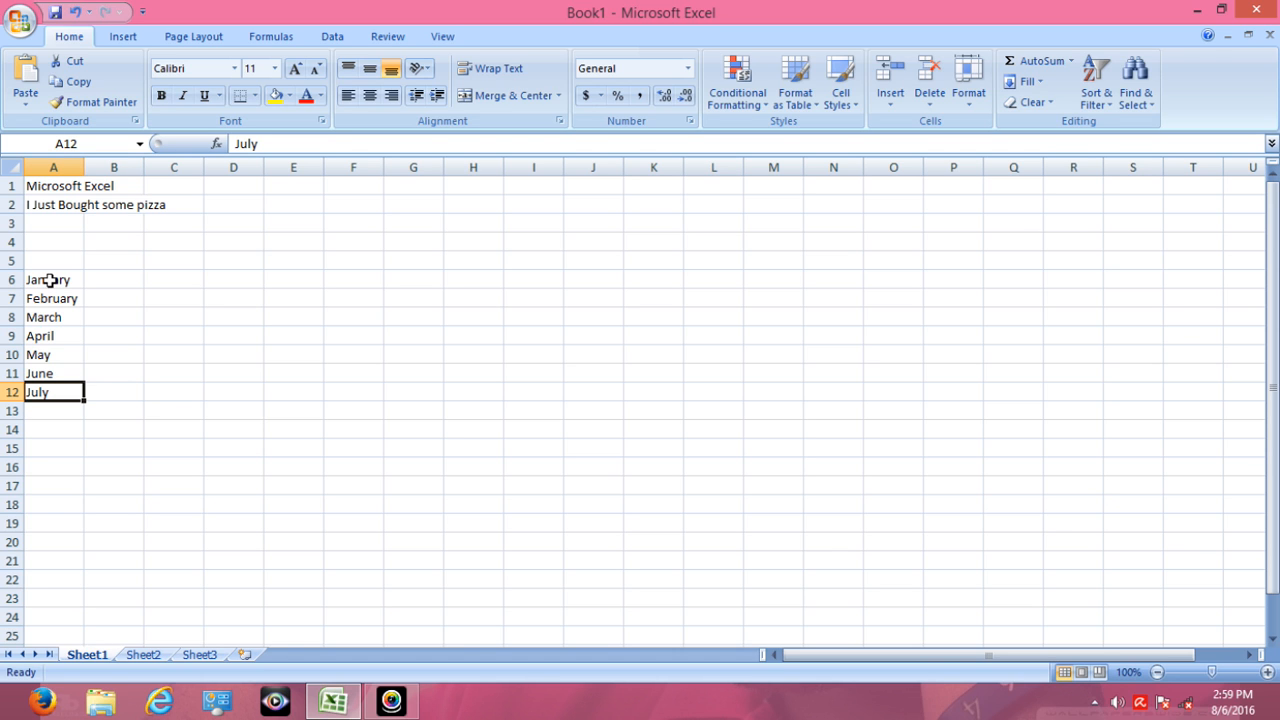
key(Down)
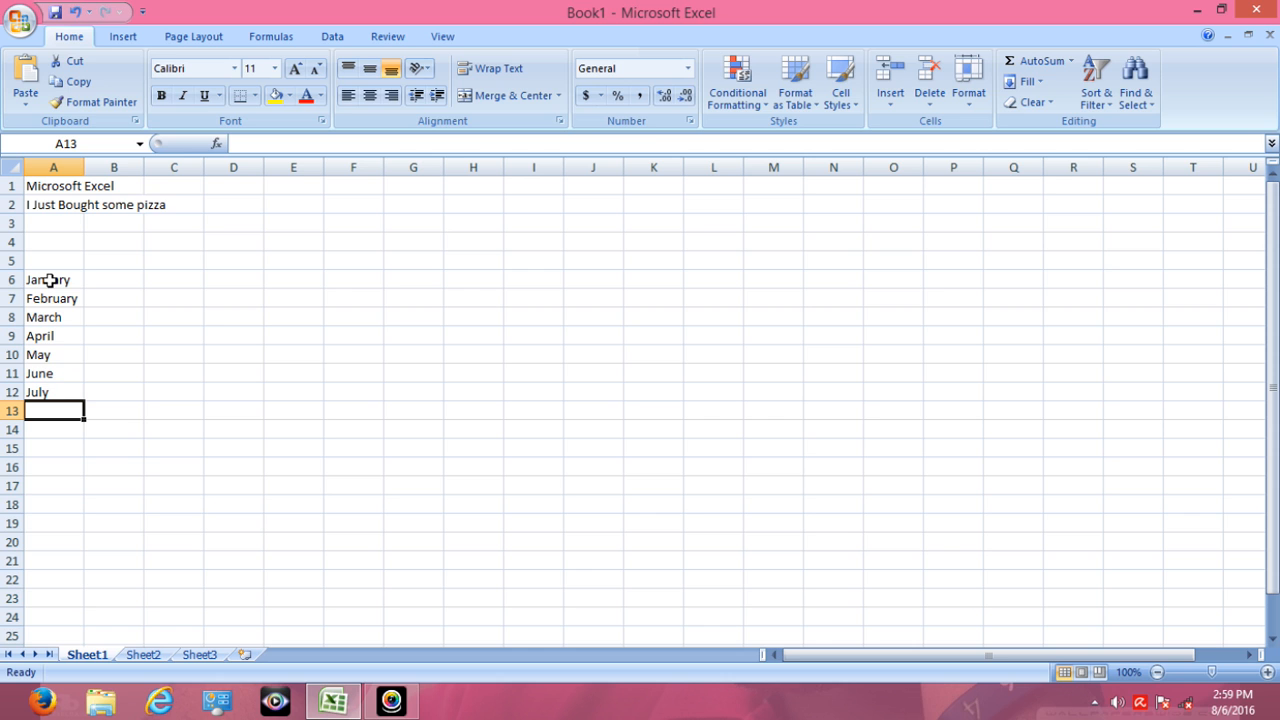
text(Augustu)
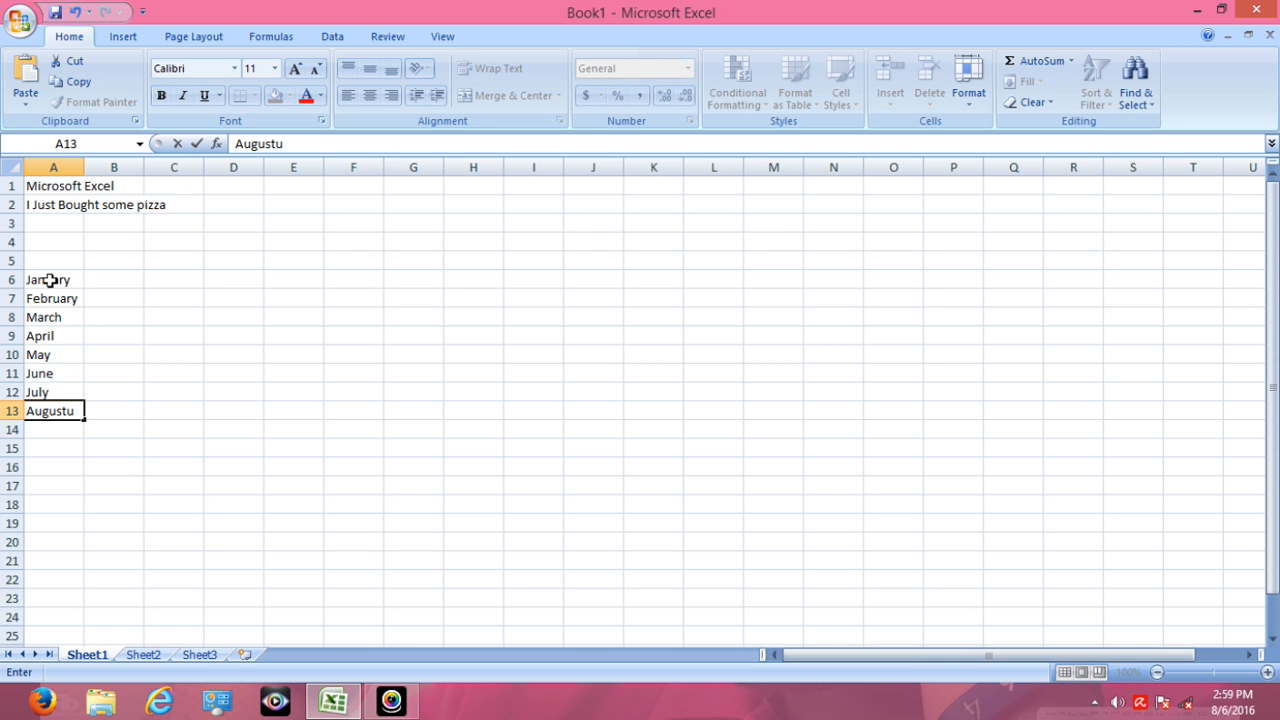
key(BackSpace)
key(ctrl+Return)
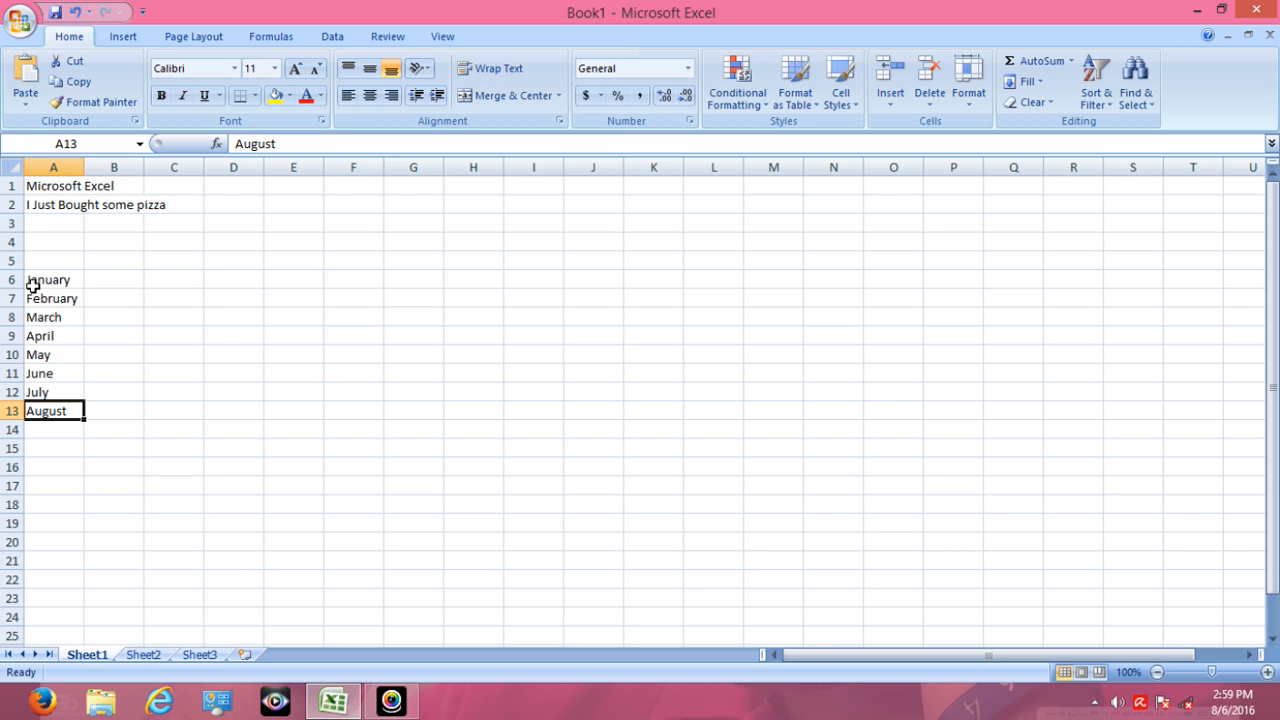
- Start a horizontal list of months in row 6 with January in B6
double_click(115, 282)
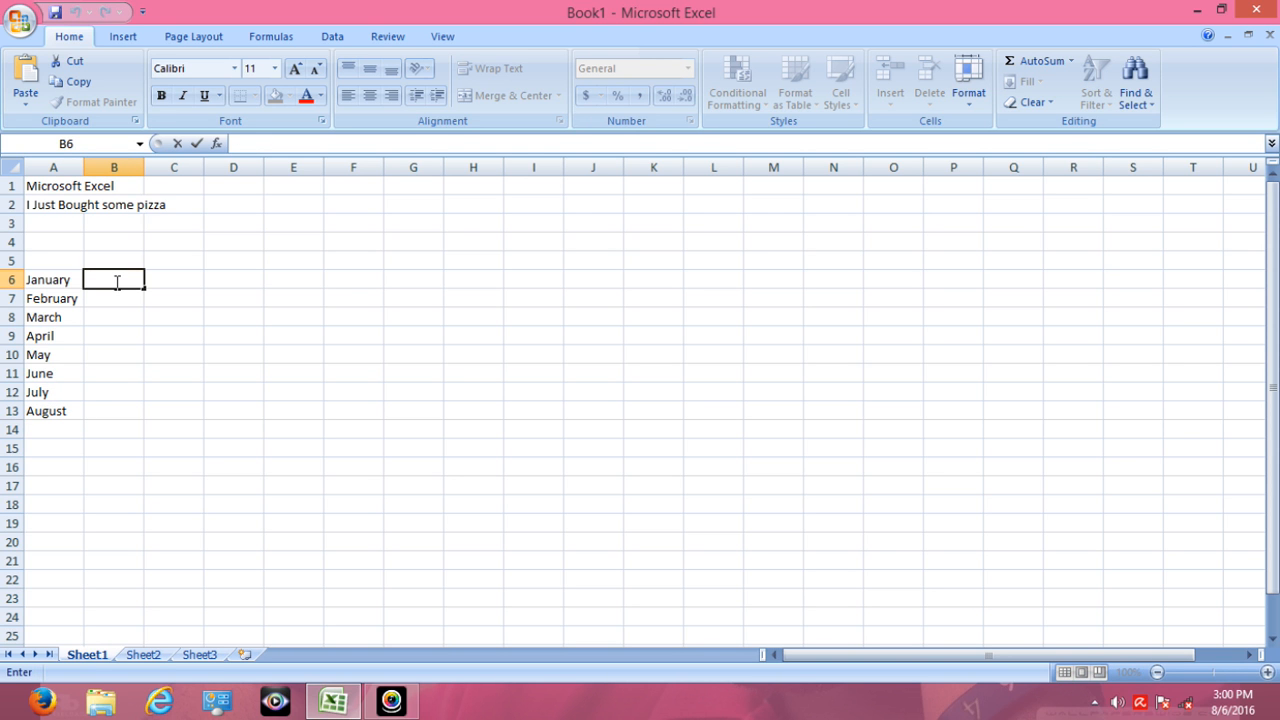
text(January)
key(Tab)
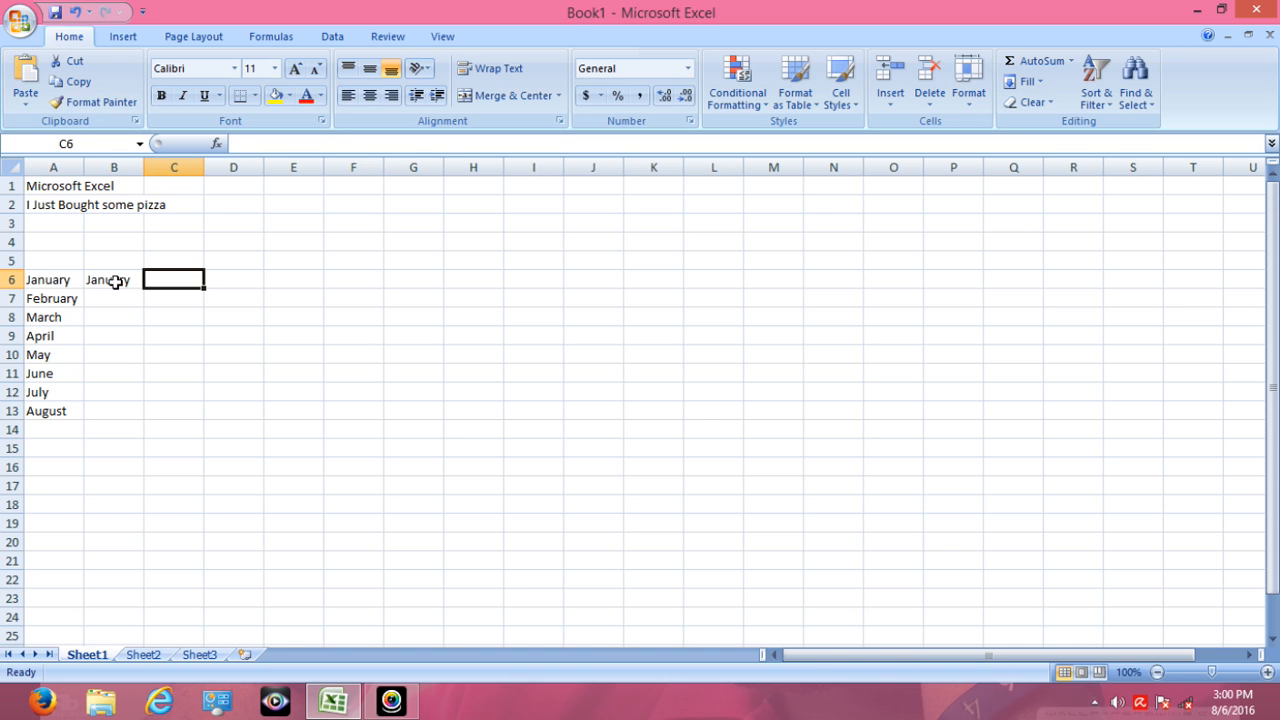
- Enter February in C6 as the second month of the horizontal list
text(Feb)
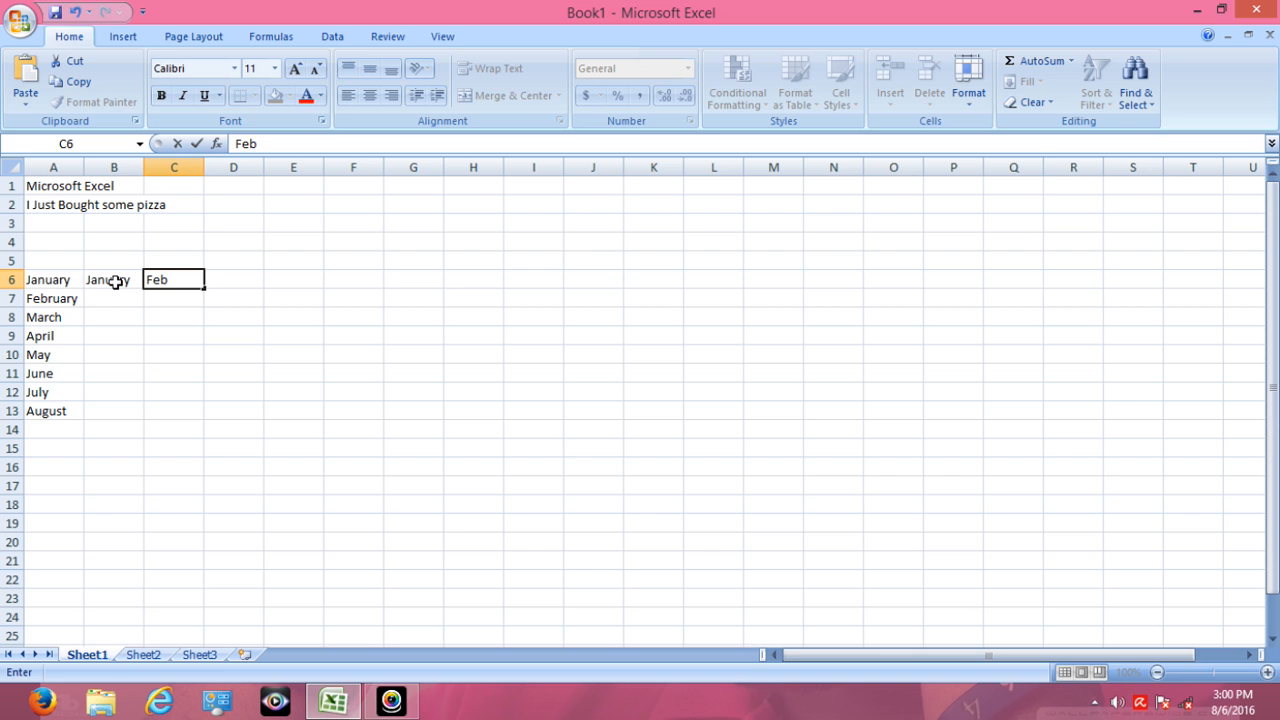
text(ruary)
key(Tab)
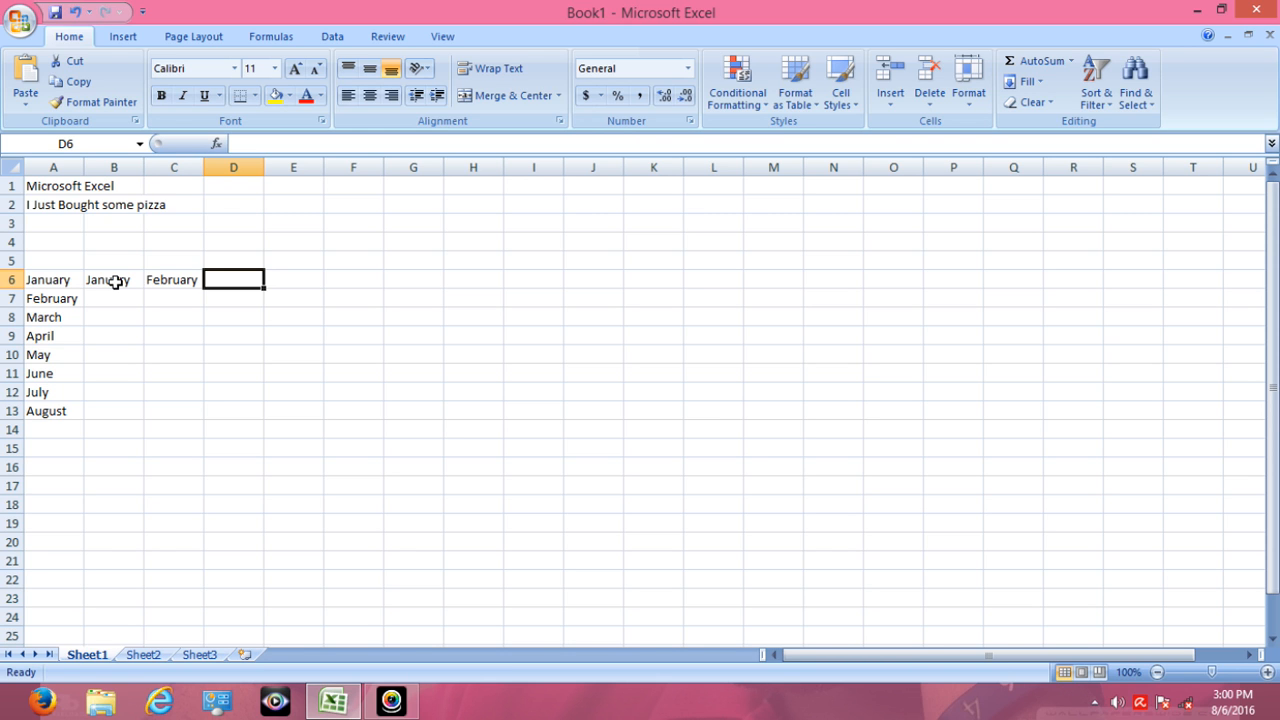
- Continue the horizontal month list with March in D6 and April in E6
text(Ma)
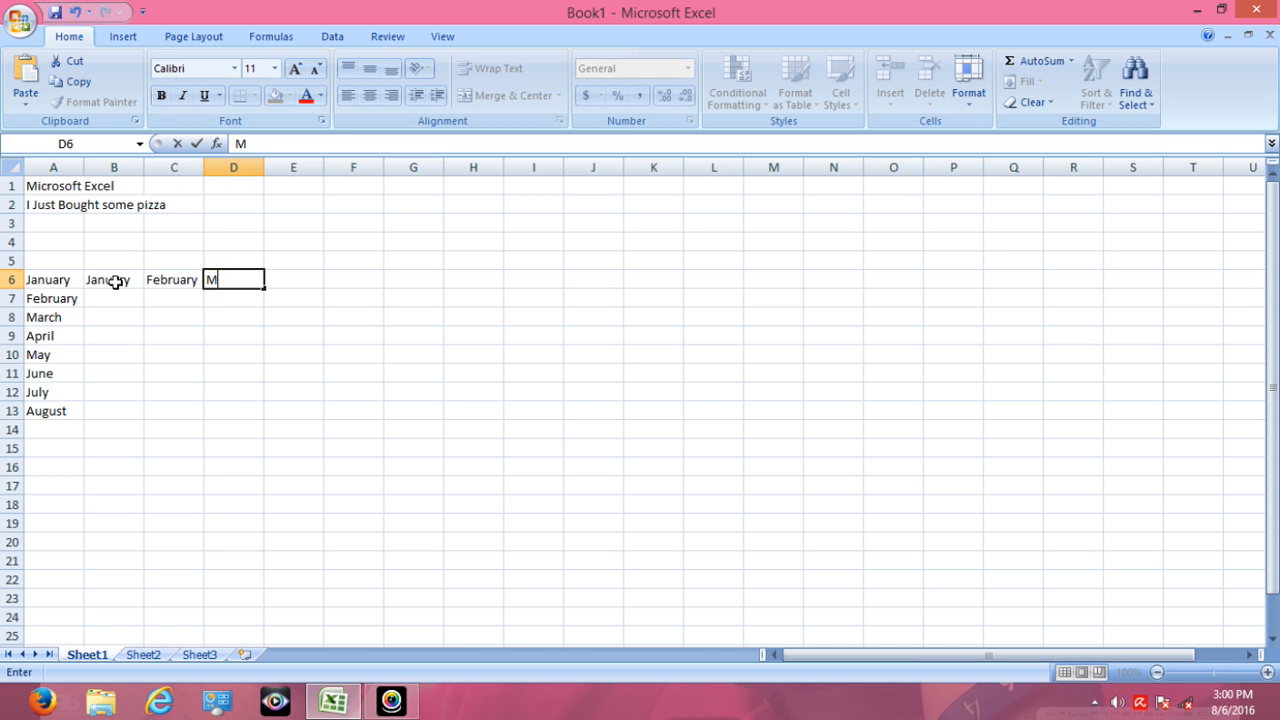
text(ch)
key(Tab)
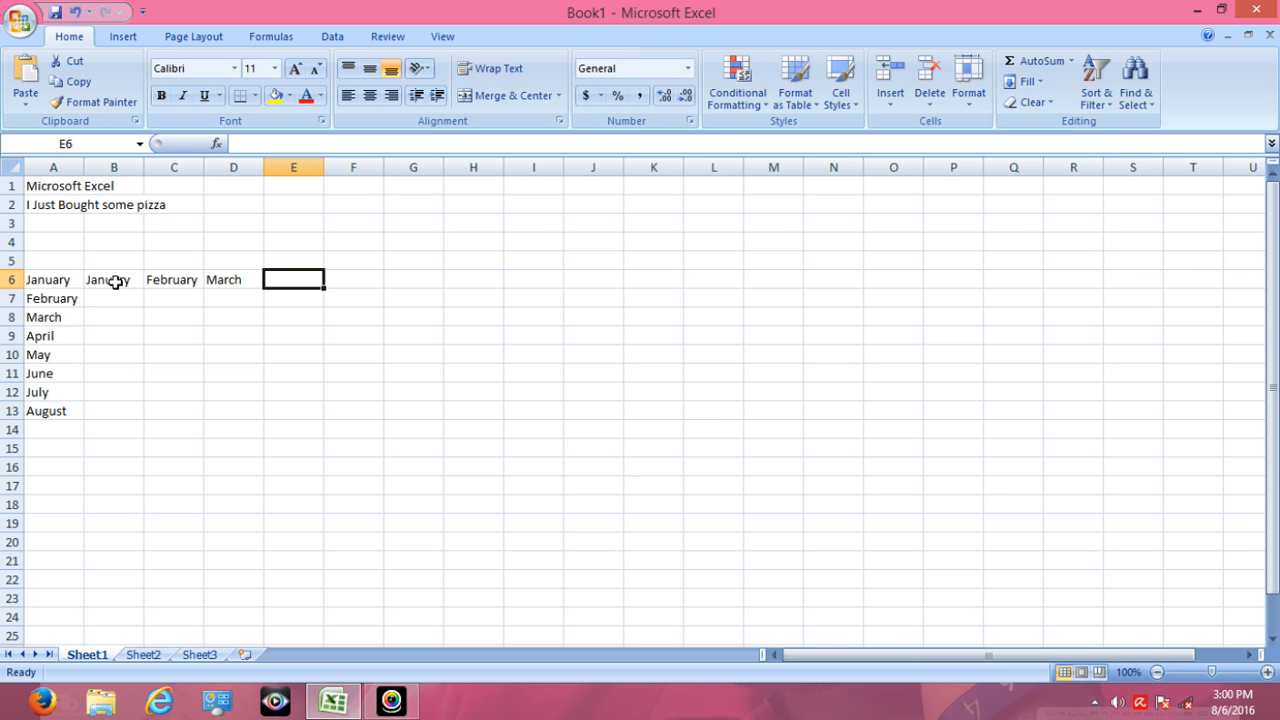
text(April)
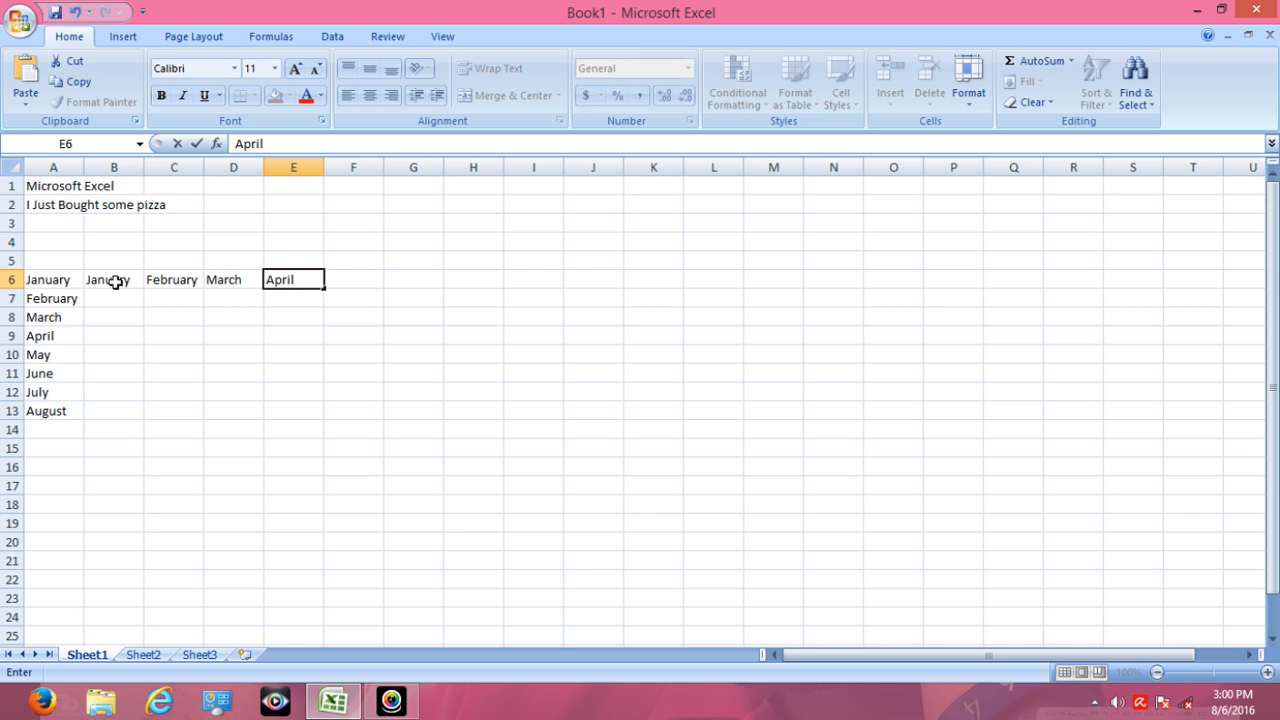
key(Tab)
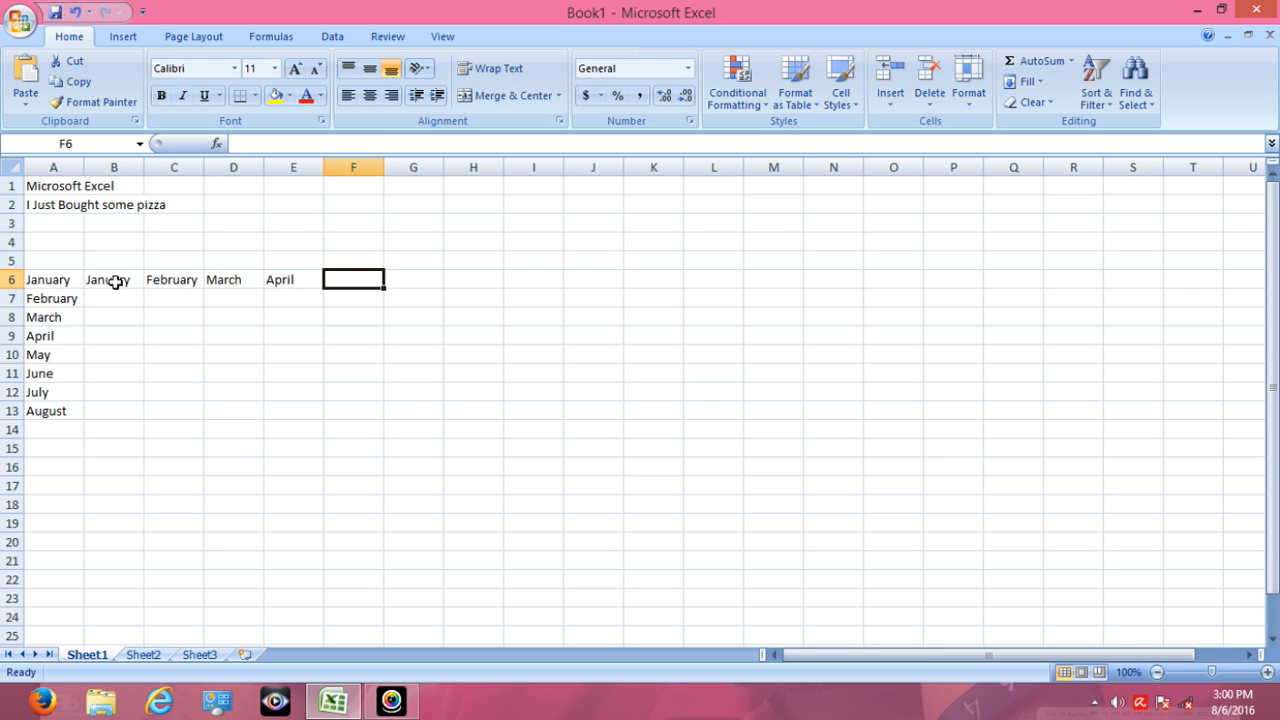
- Add June in F6 and July in G6 to the horizontal month list
text(Ju)
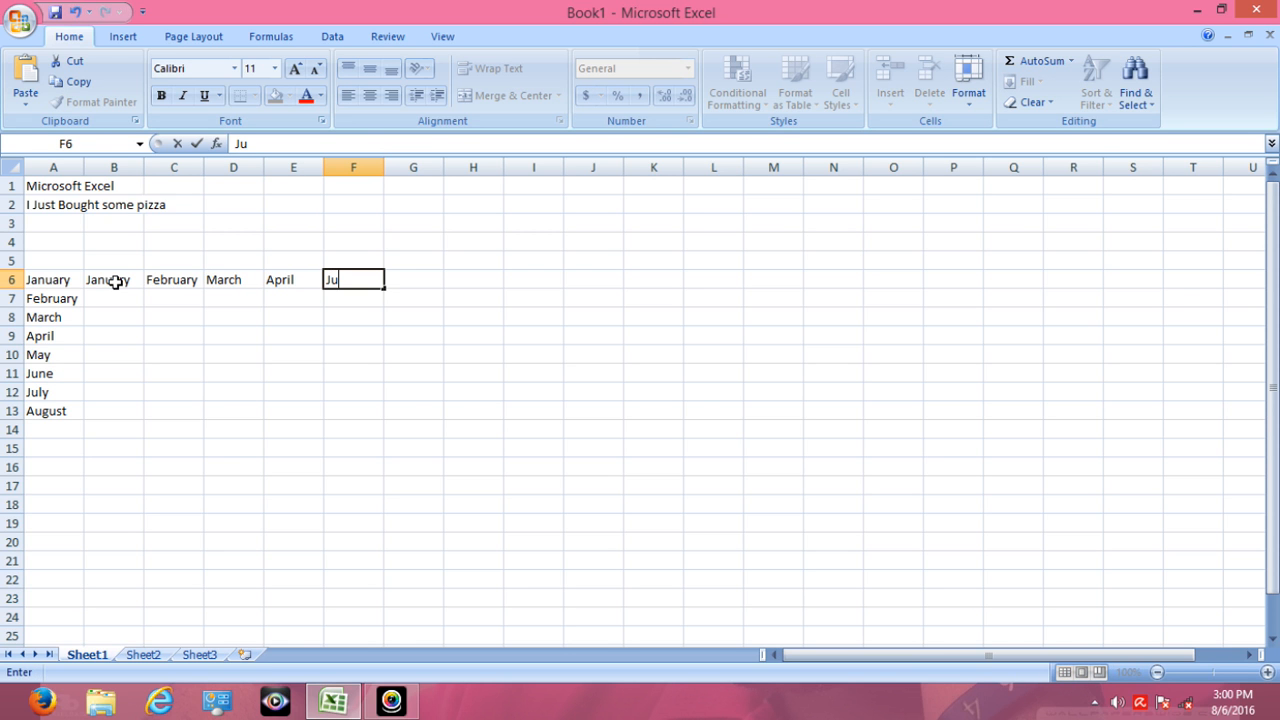
text(ne)
key(Tab)
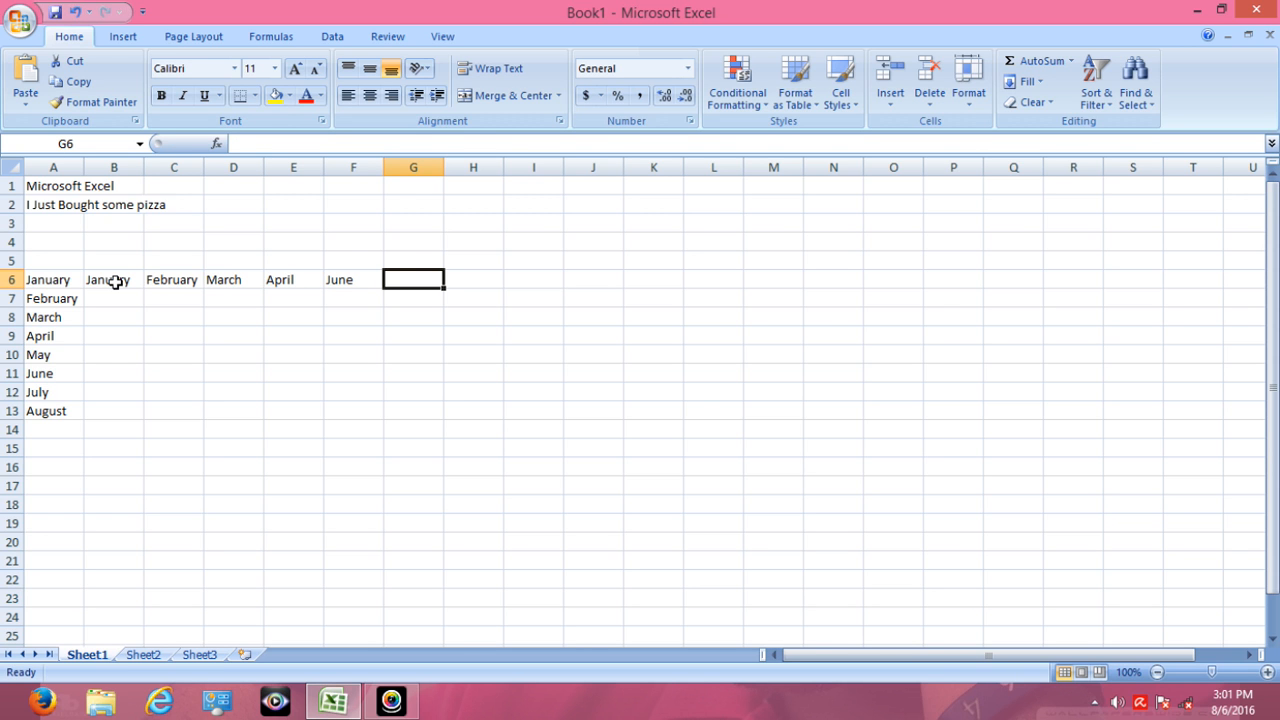
text(July)
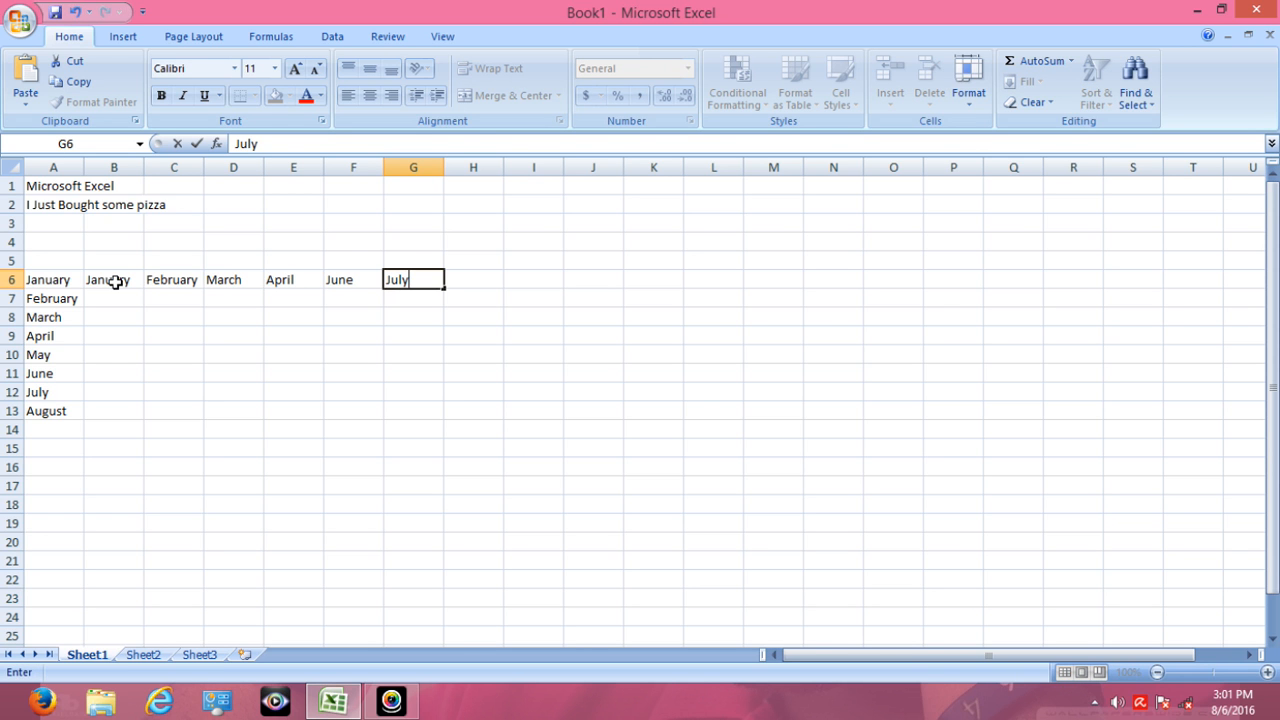
key(Tab)
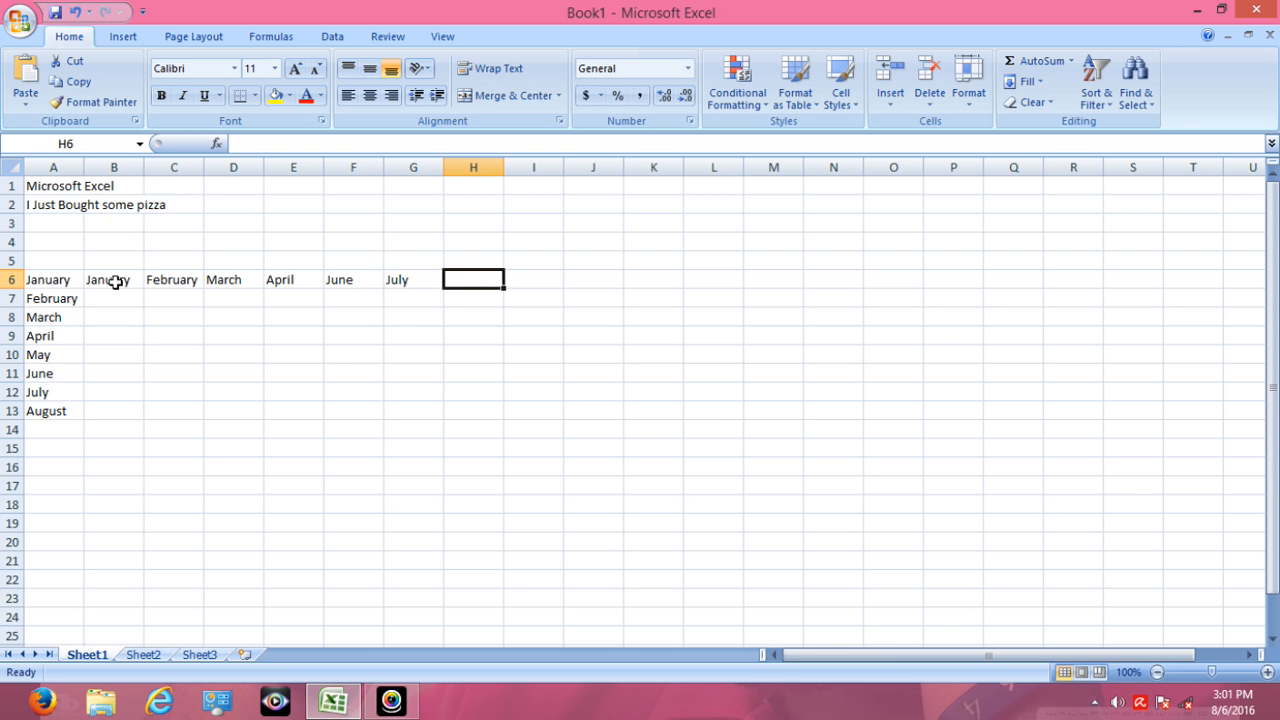
- Enter August in H6 to end the horizontal month list, keeping that cell selected
text(August)
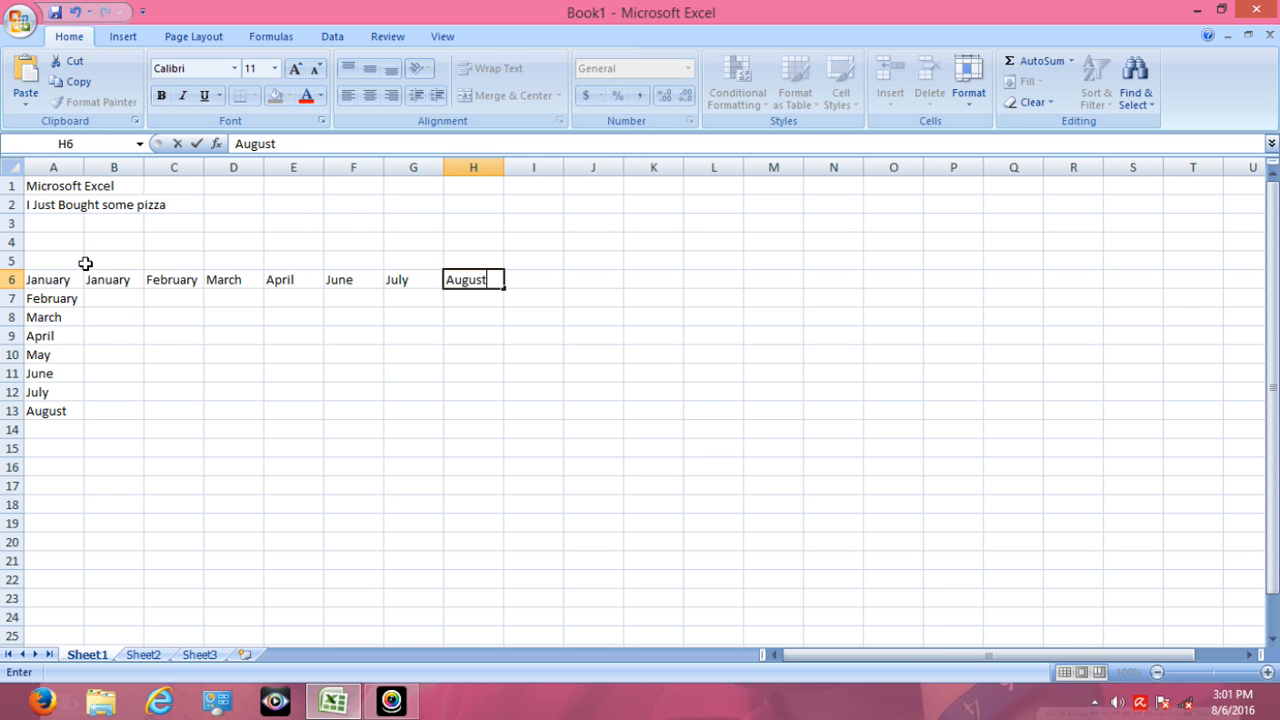
scroll(223, 287, down, 1)
scroll(223, 287, up, 1)
key(ctrl+Return)
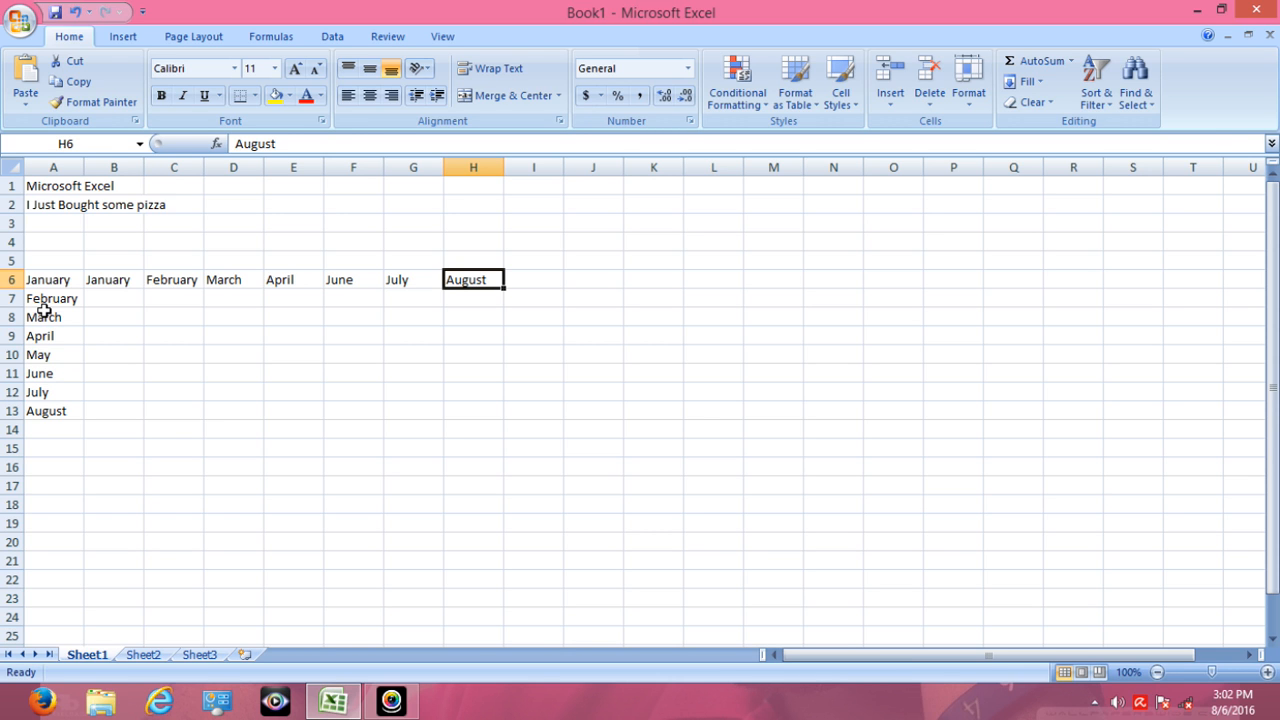
- Jump to the first cell A1, then to the last cell of the used range on Sheet1
key(ctrl+Home)
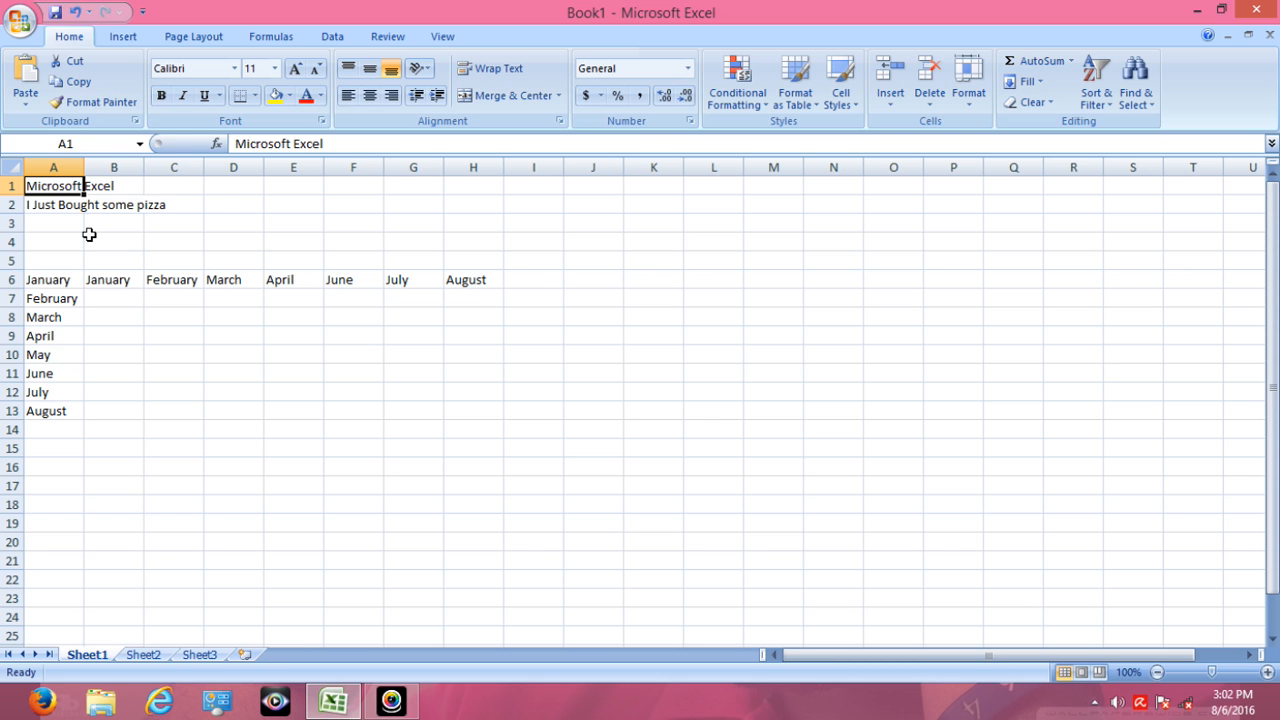
key(ctrl+End)
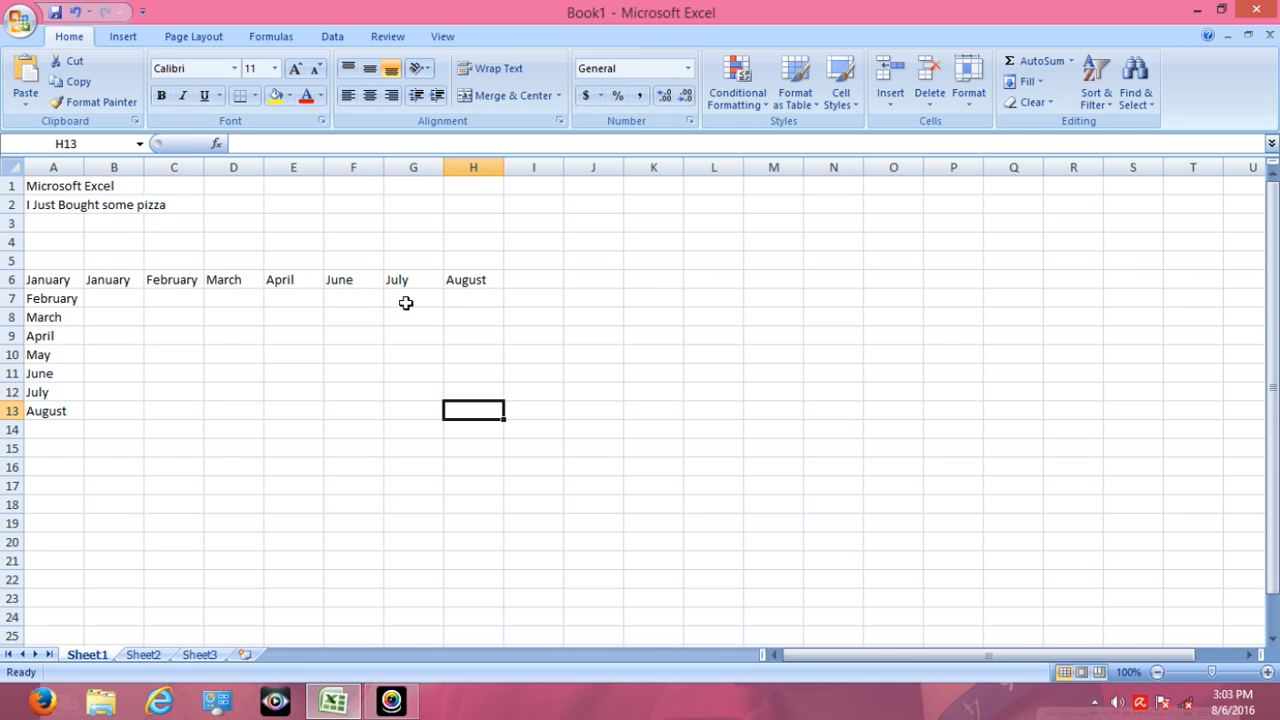
double_click(475, 280)
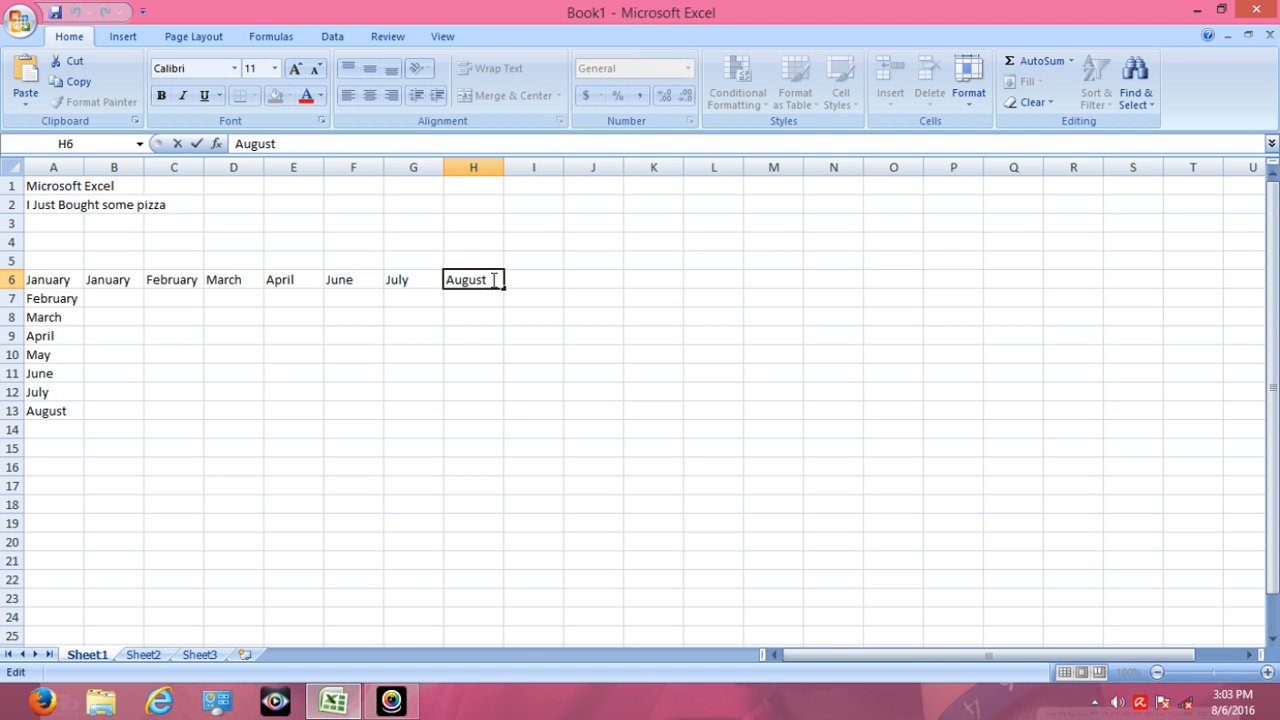
text(su)
key(BackSpace)
key(BackSpace)
click(457, 303)
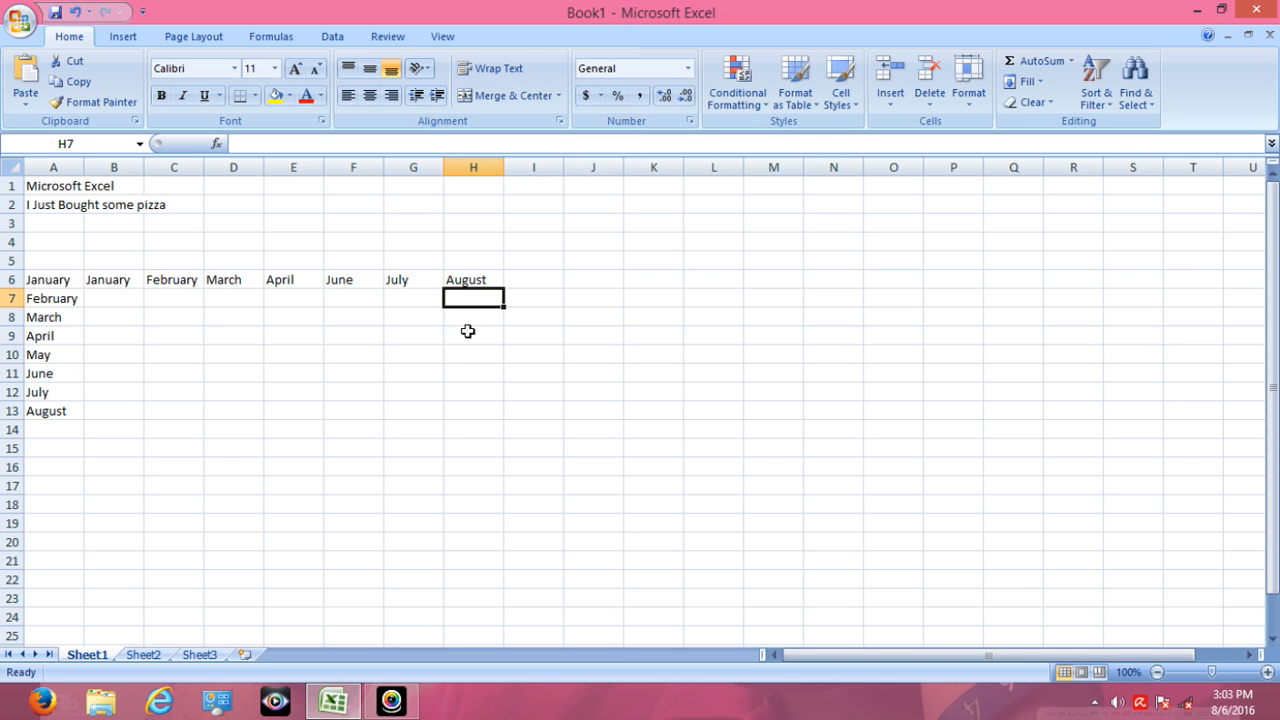
- Check the shortcut list on Sheet3, then on Sheet1 jump from A6 to the last filled cell of row 6 and back
click(198, 656)
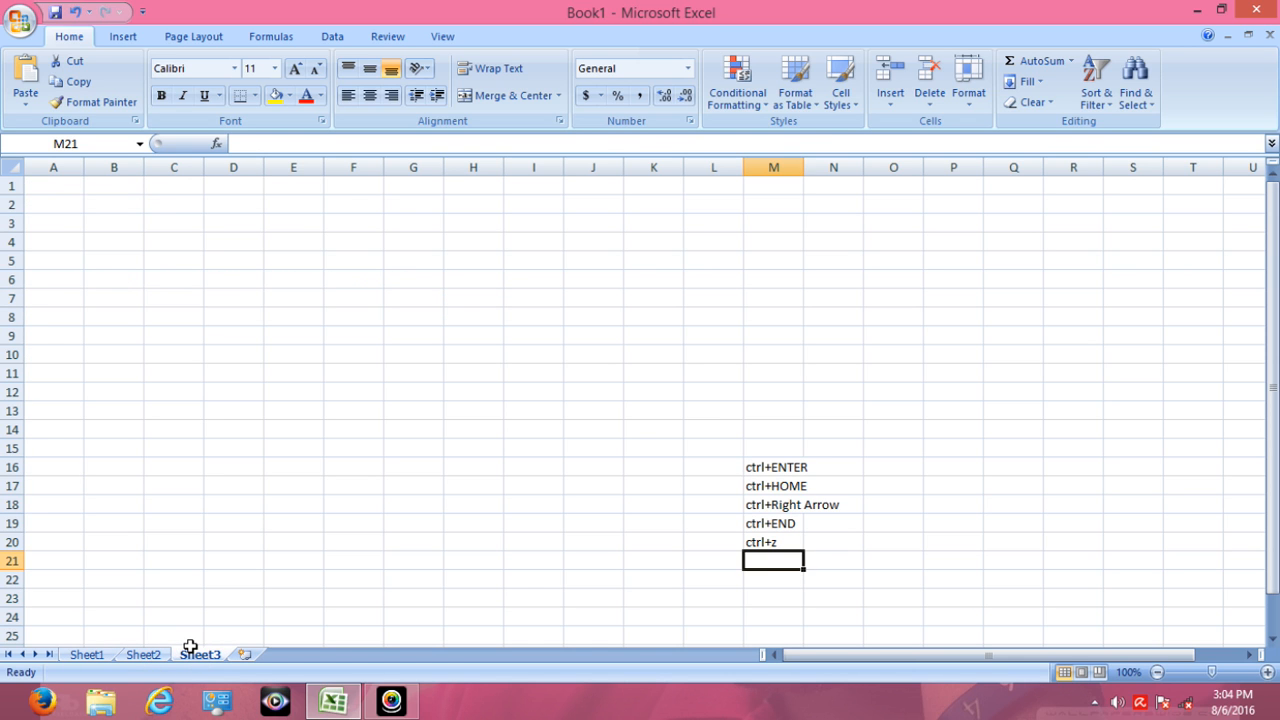
click(87, 655)
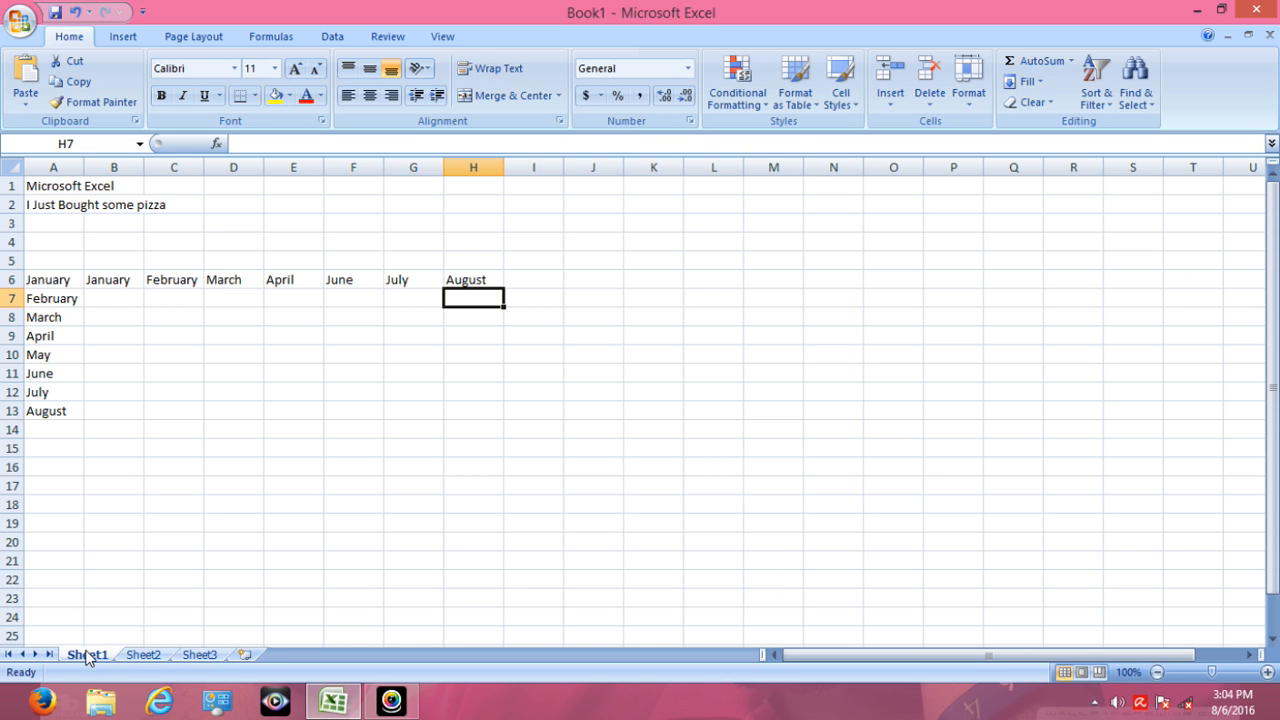
click(62, 284)
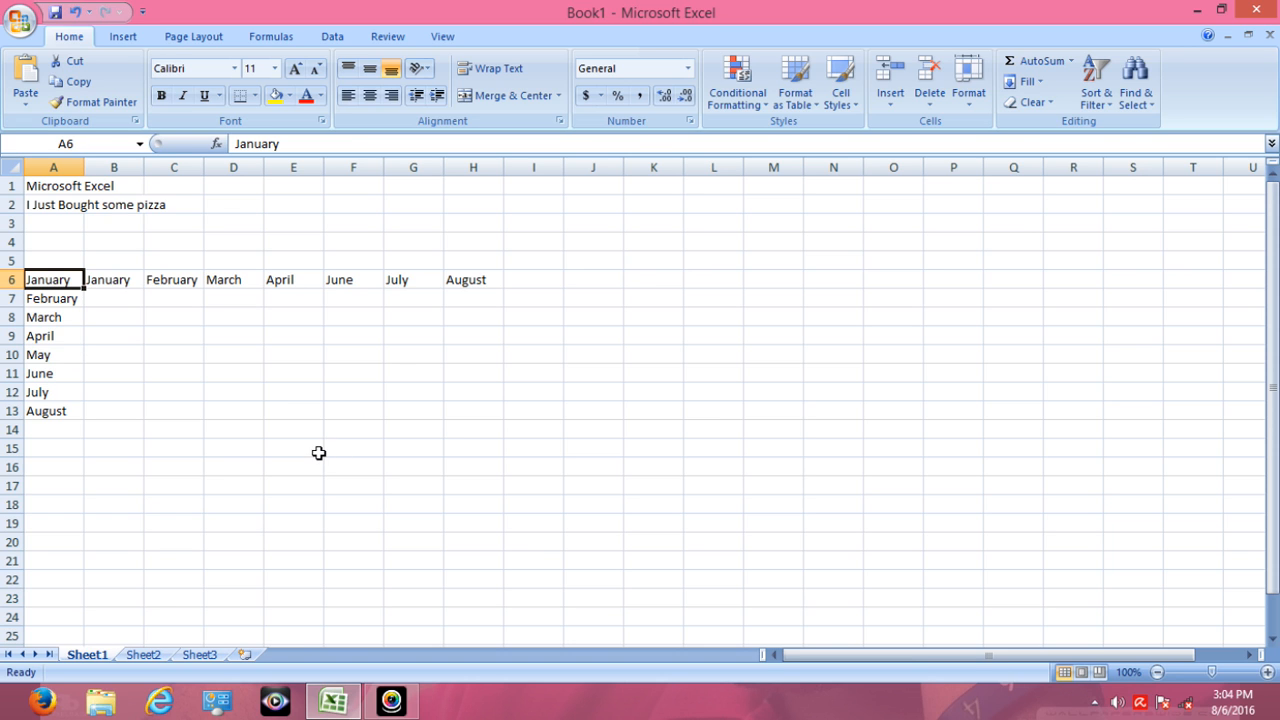
key(ctrl+Right)
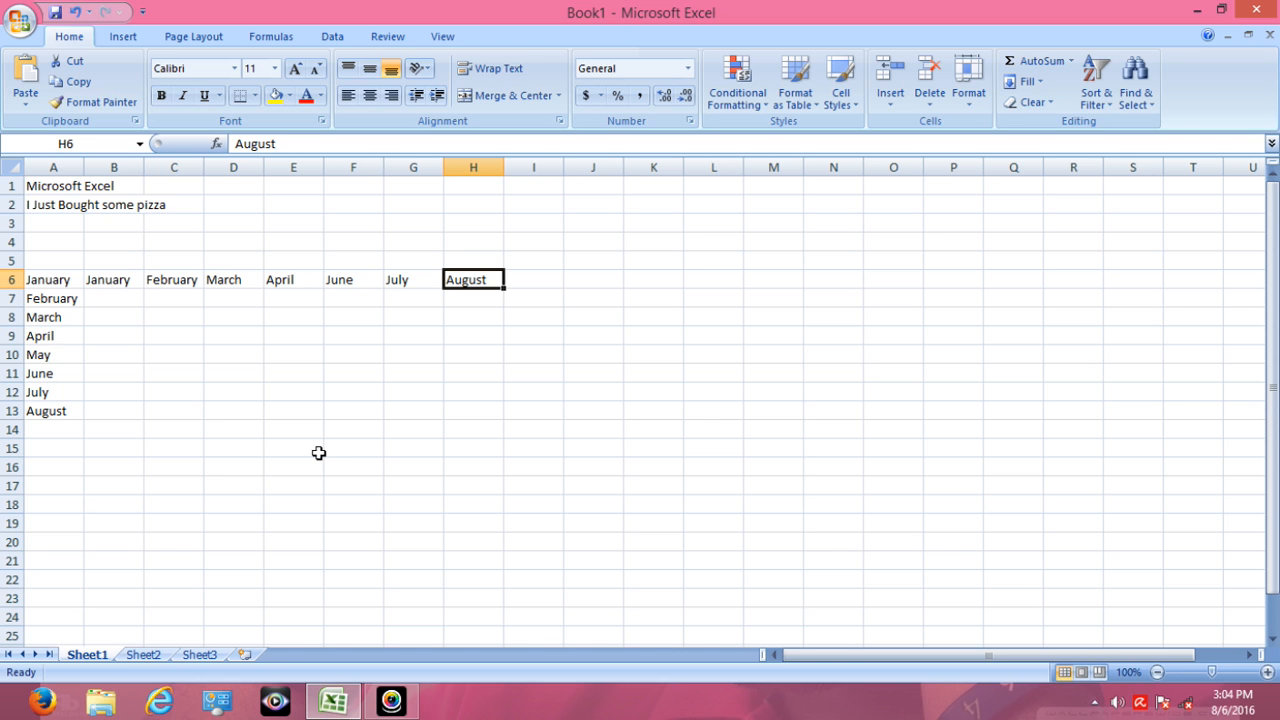
key(Home)
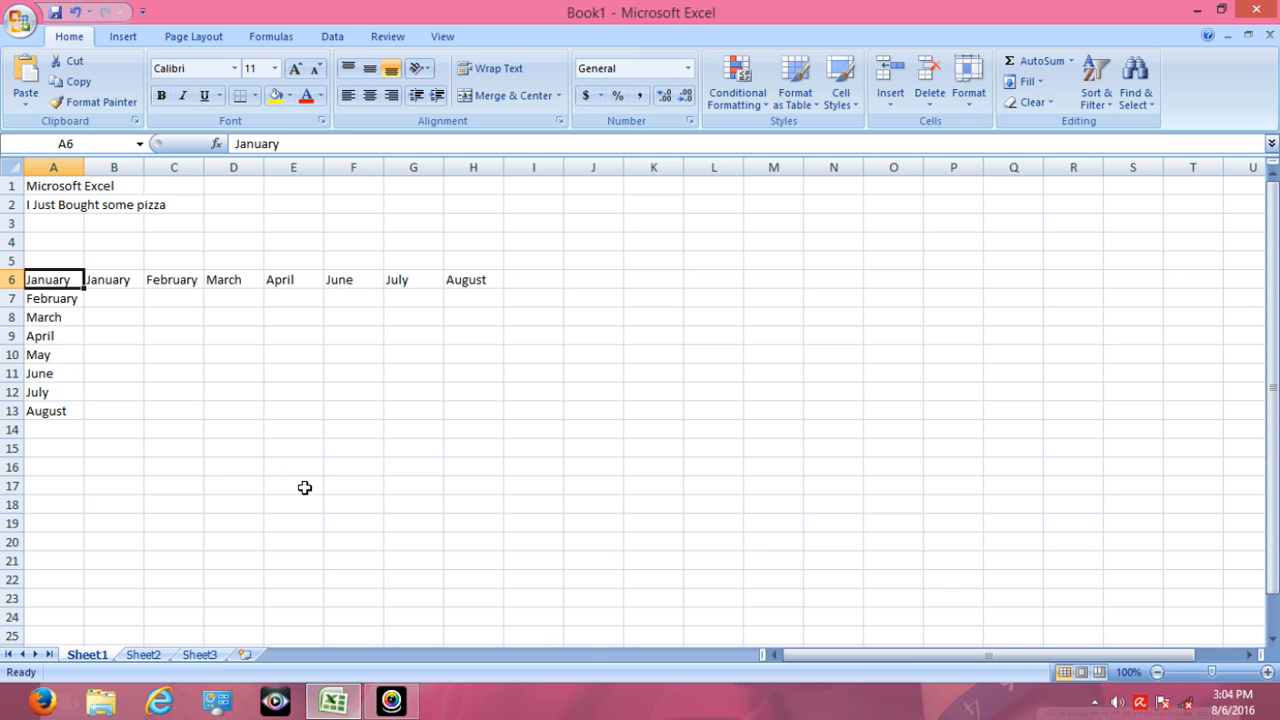
- Review the ctrl+Right Arrow entry in the Sheet3 shortcut list and return to Sheet1
click(200, 654)
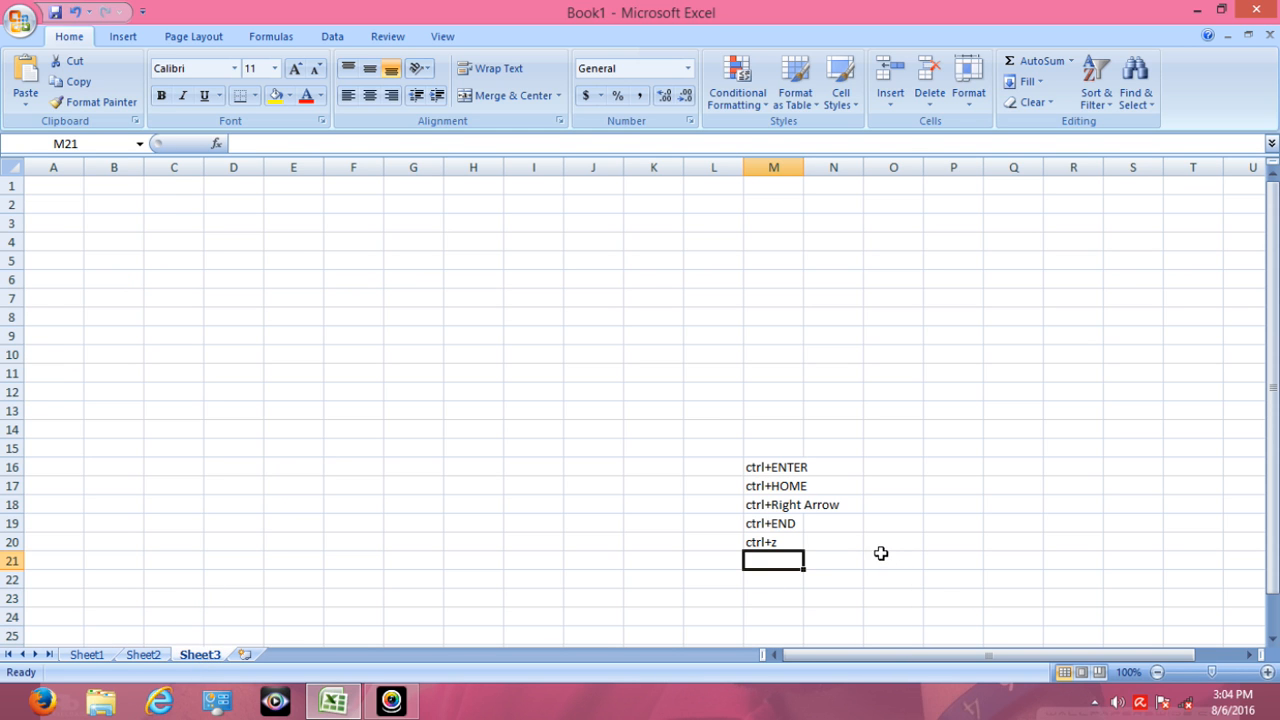
click(840, 507)
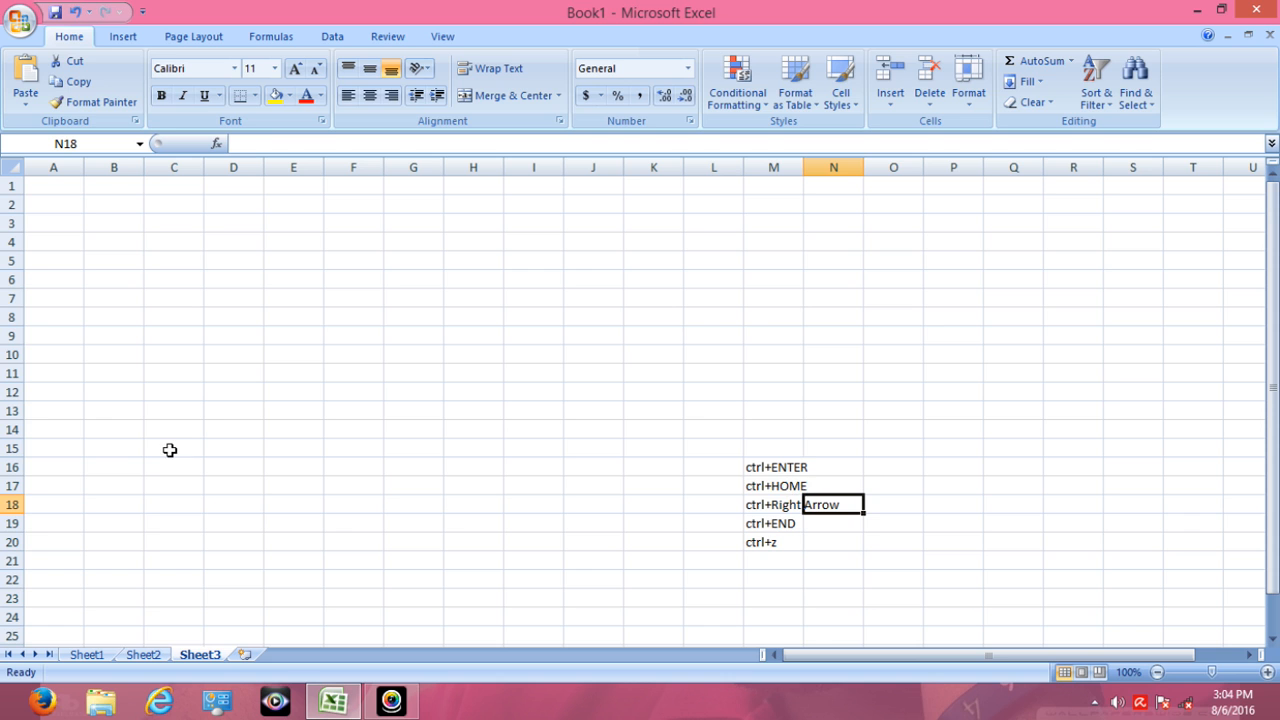
click(85, 655)
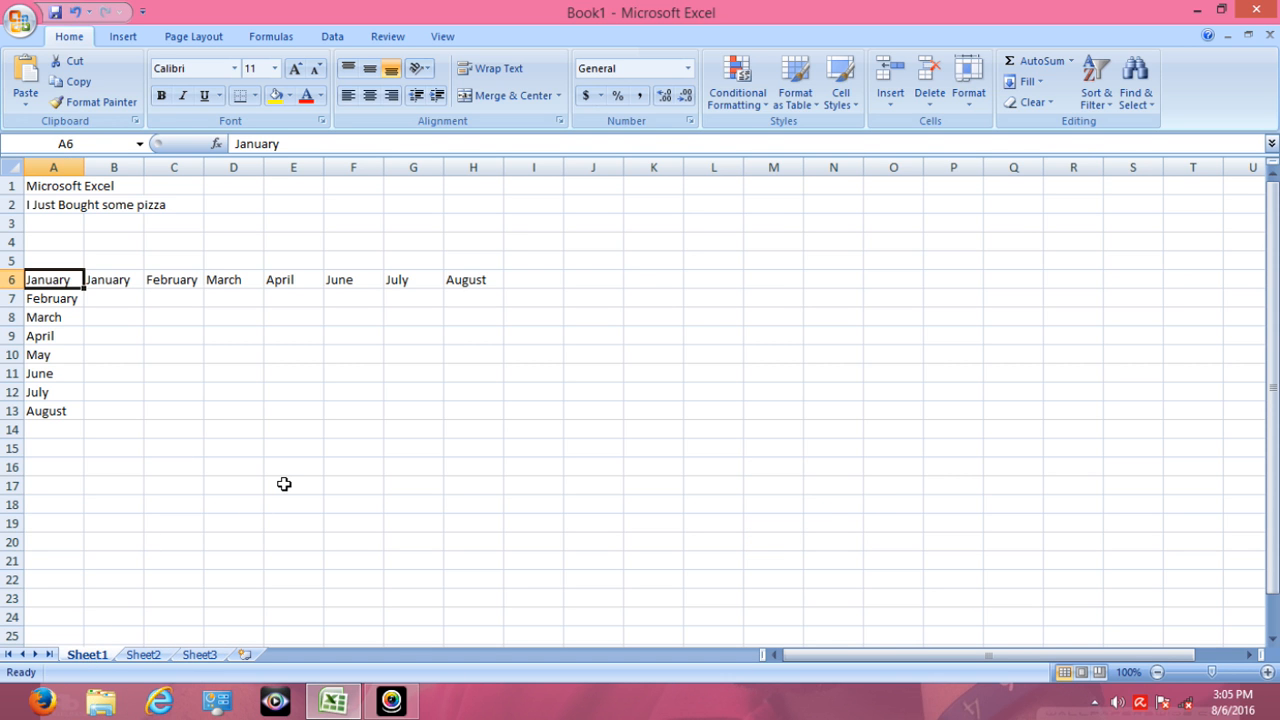